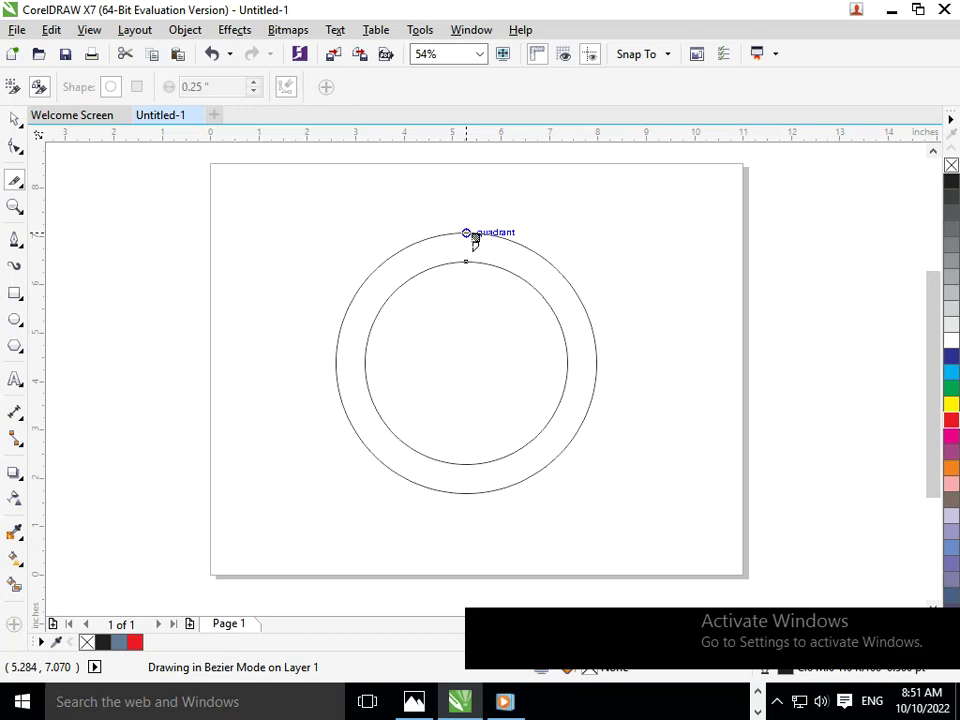
Cut the outer and inner circles in half along their shared vertical diameter with the Knife tool.
click(473, 238)
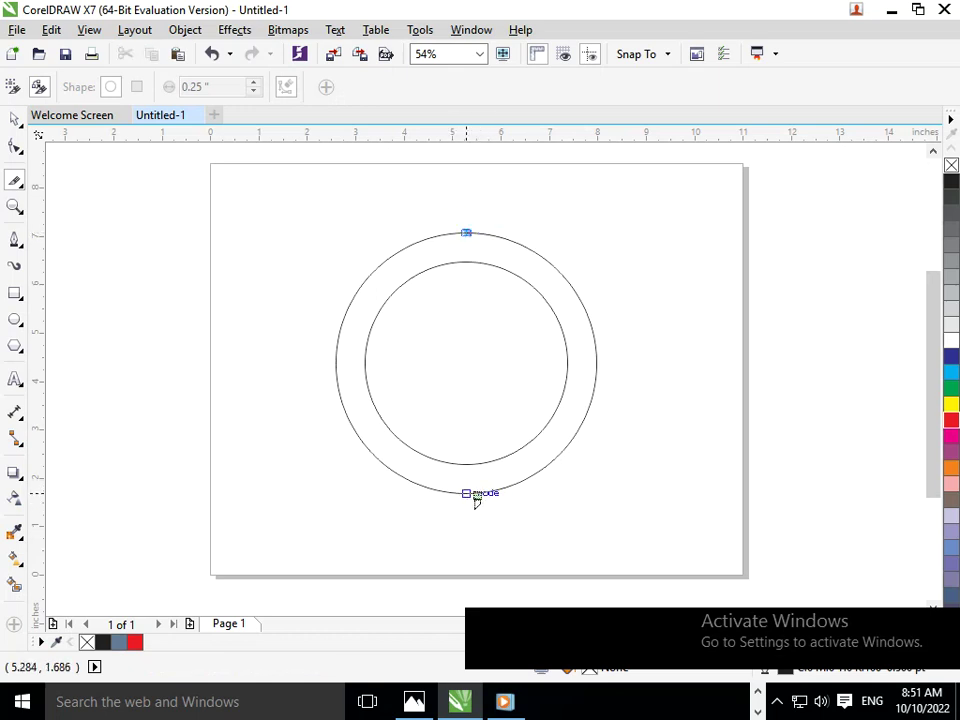
click(474, 498)
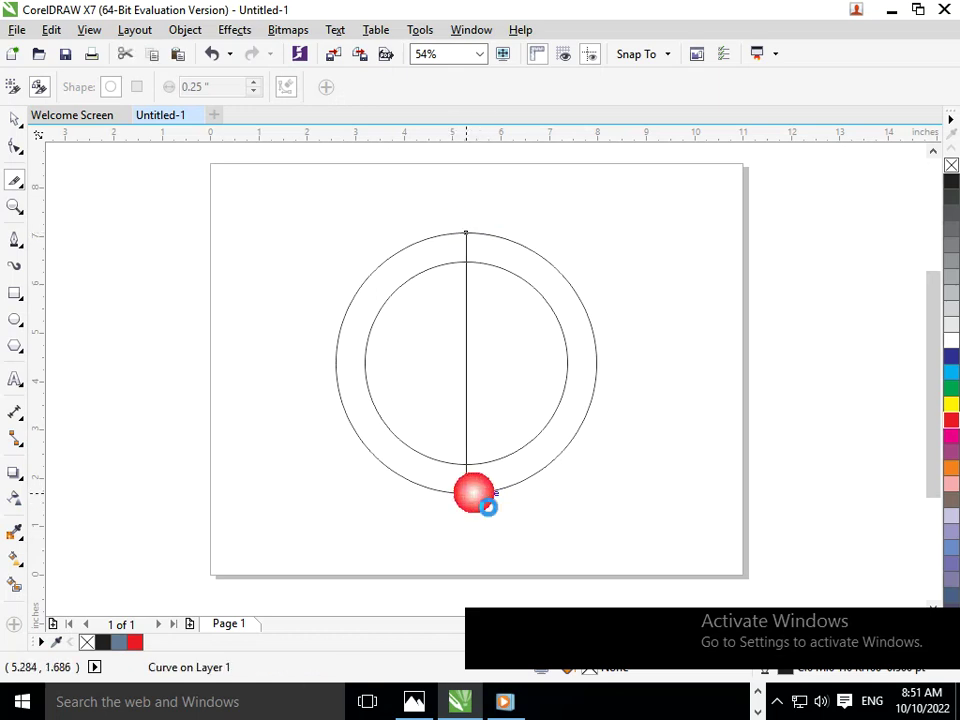
click(468, 263)
click(476, 468)
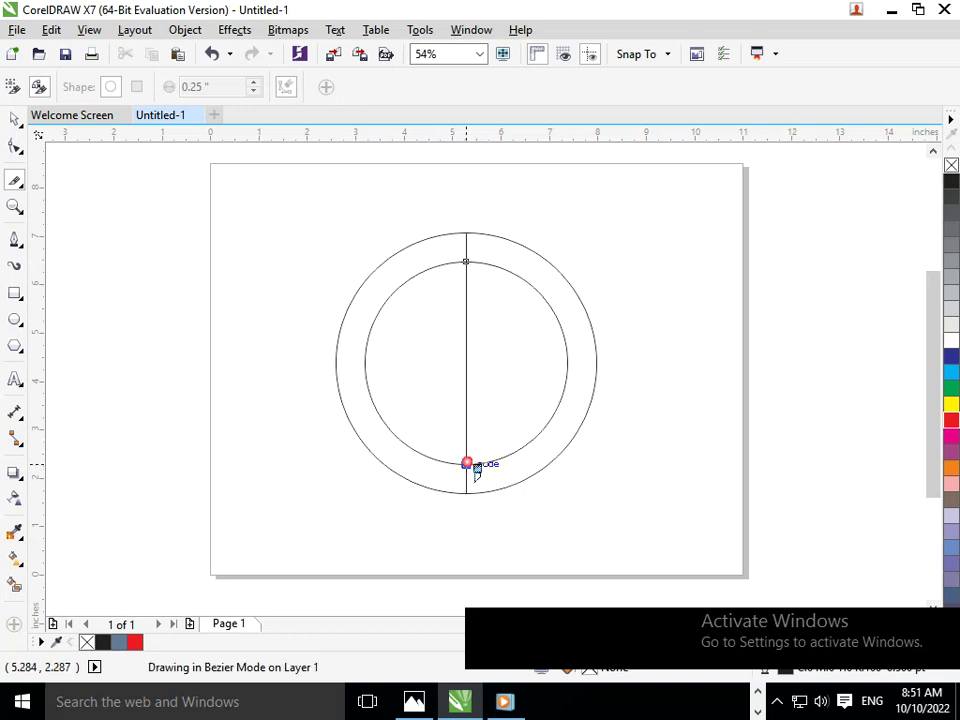
click(13, 122)
click(248, 420)
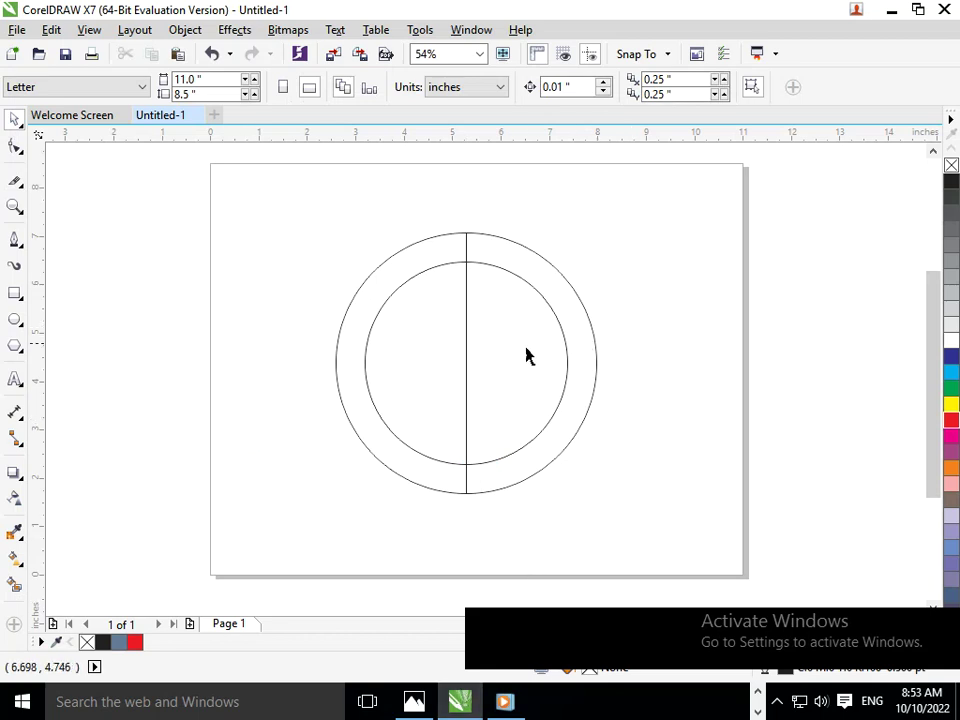
Move the left halves of both circles together about 3.04 inches left, away from the right halves.
drag(527, 355, 611, 343)
key(ctrl+z)
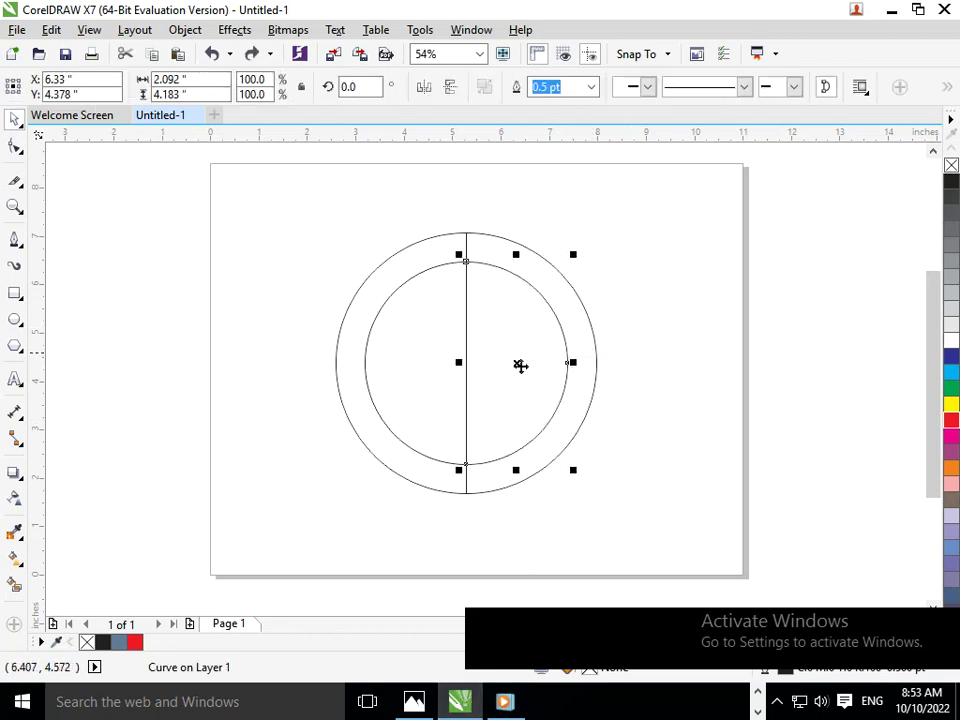
click(336, 373)
shift+click(368, 374)
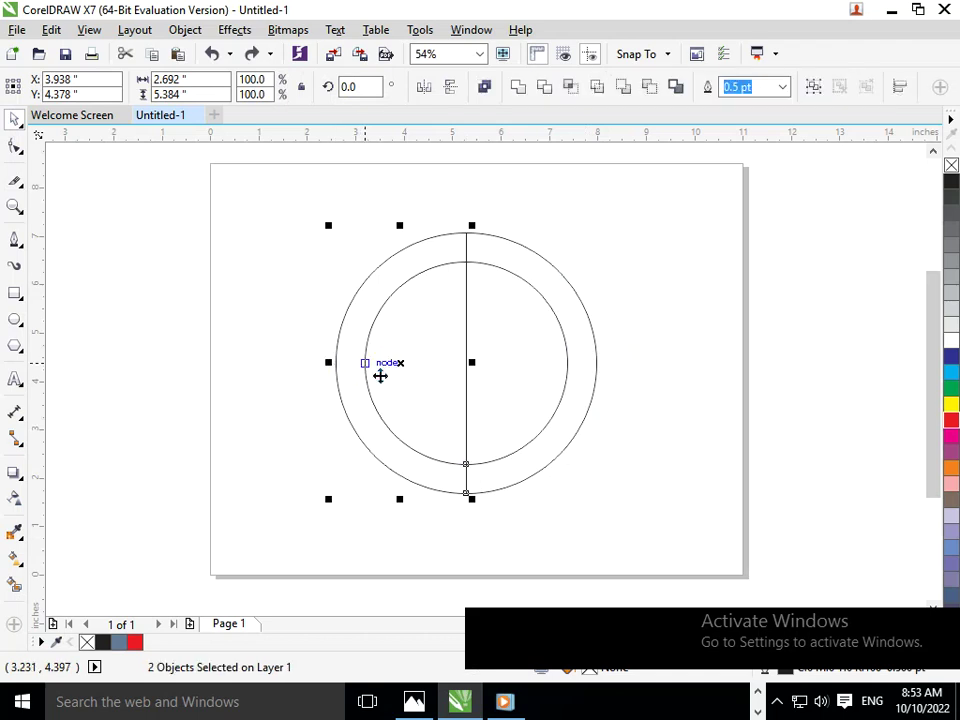
drag(379, 374, 269, 392)
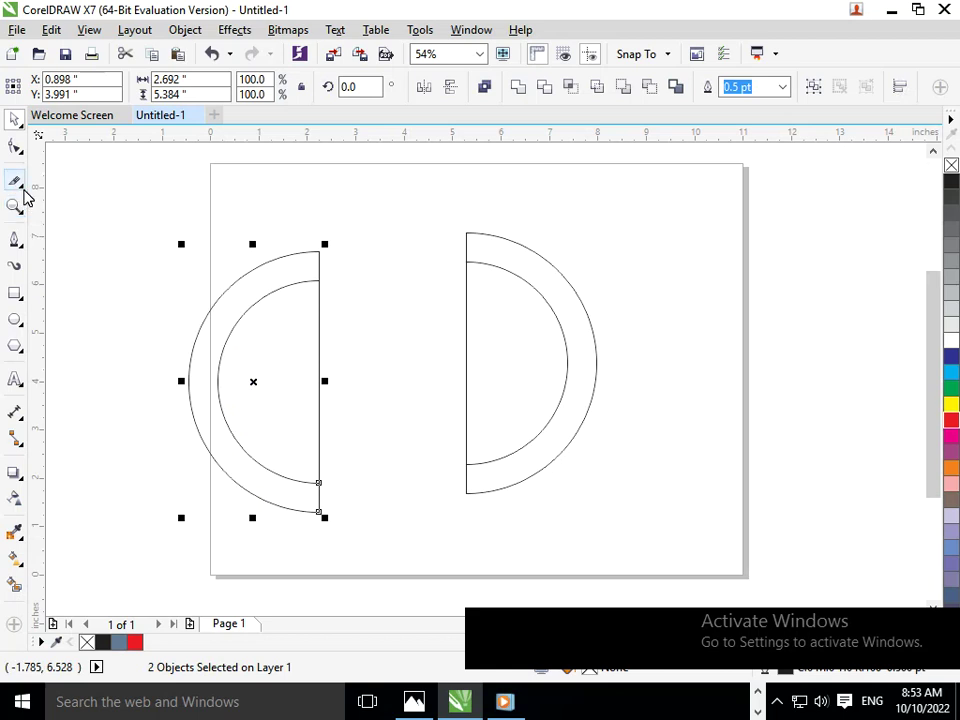
Remove the straight segments closing the inner half circles with Virtual Segment Delete, leaving two C-shaped bands.
click(24, 190)
mouse_move(20, 184)
click(84, 220)
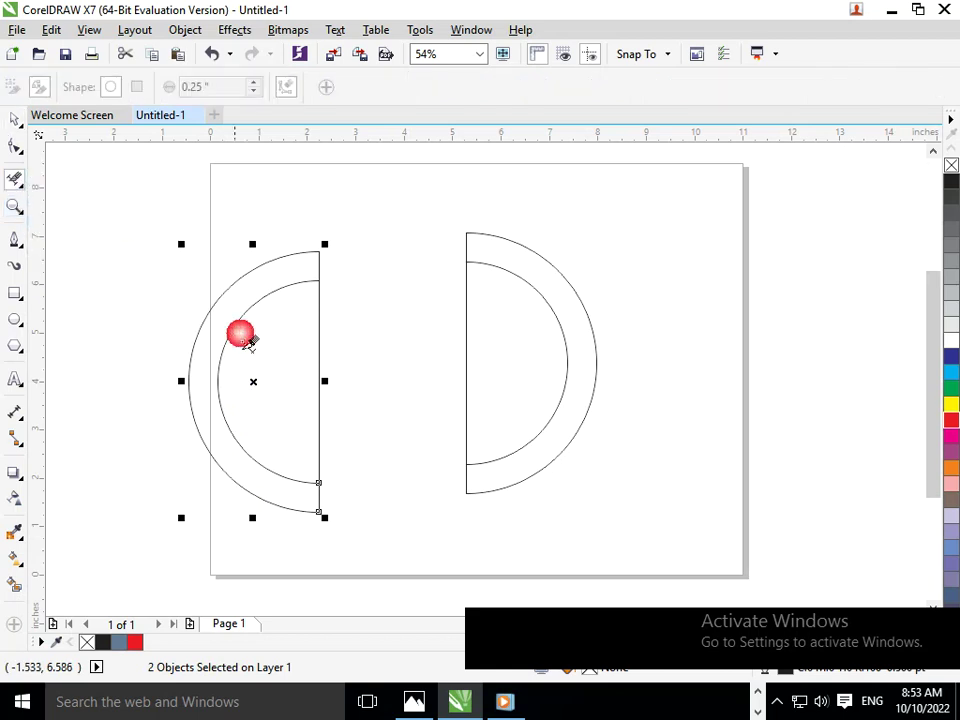
mouse_move(242, 336)
mouse_down()
mouse_move(403, 368)
mouse_move(508, 358)
mouse_up()
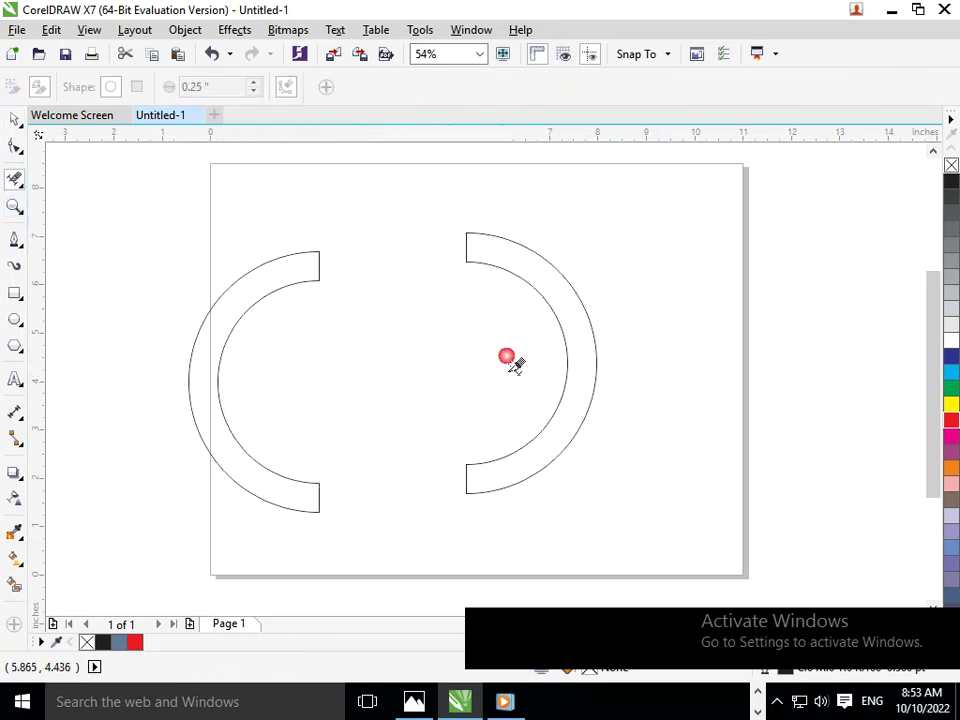
Arrange the two half-ring bands as a staggered S, moving the left one up and right and the right one down and left.
click(15, 118)
drag(114, 150, 412, 515)
drag(311, 497, 406, 404)
drag(452, 218, 600, 532)
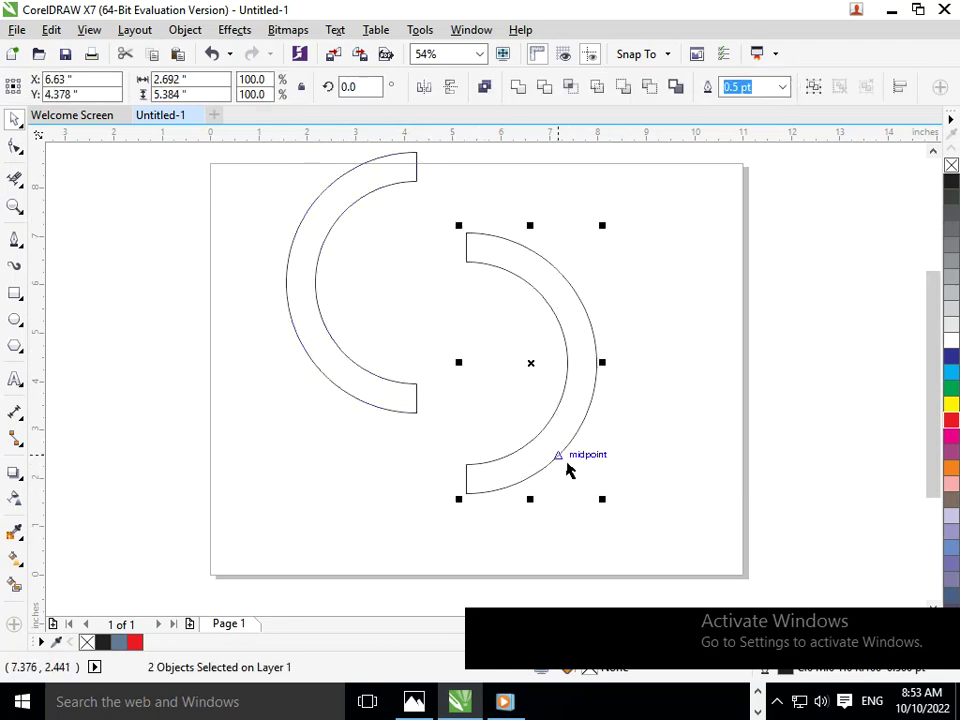
drag(566, 470, 493, 516)
click(413, 320)
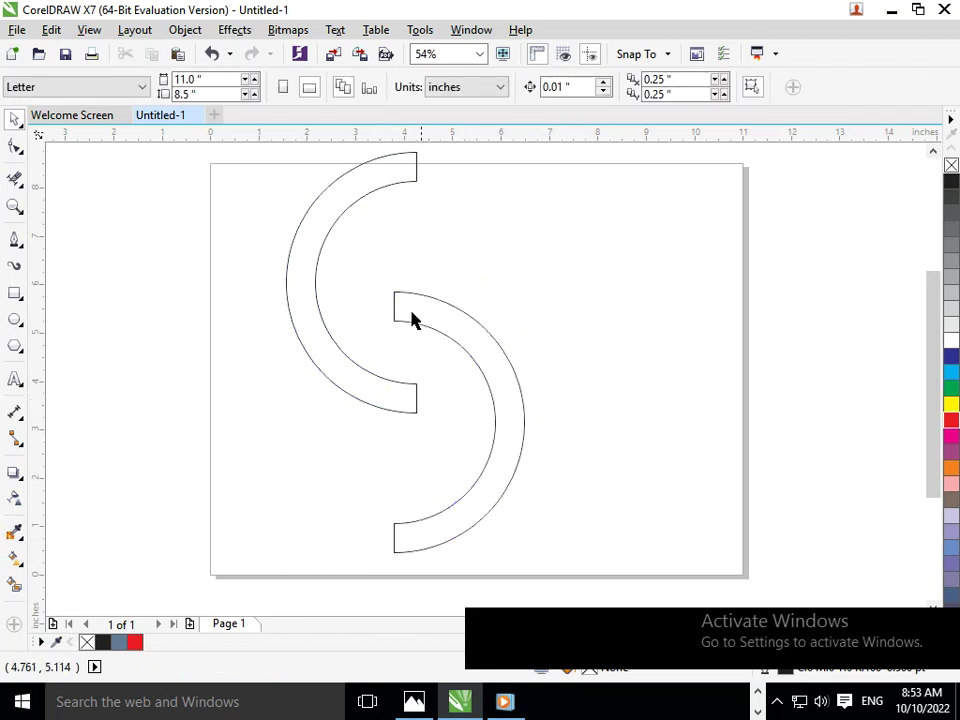
Shift all four curves of the S shape together slightly down and to the right to fit on the page.
key(F3)
drag(216, 180, 516, 496)
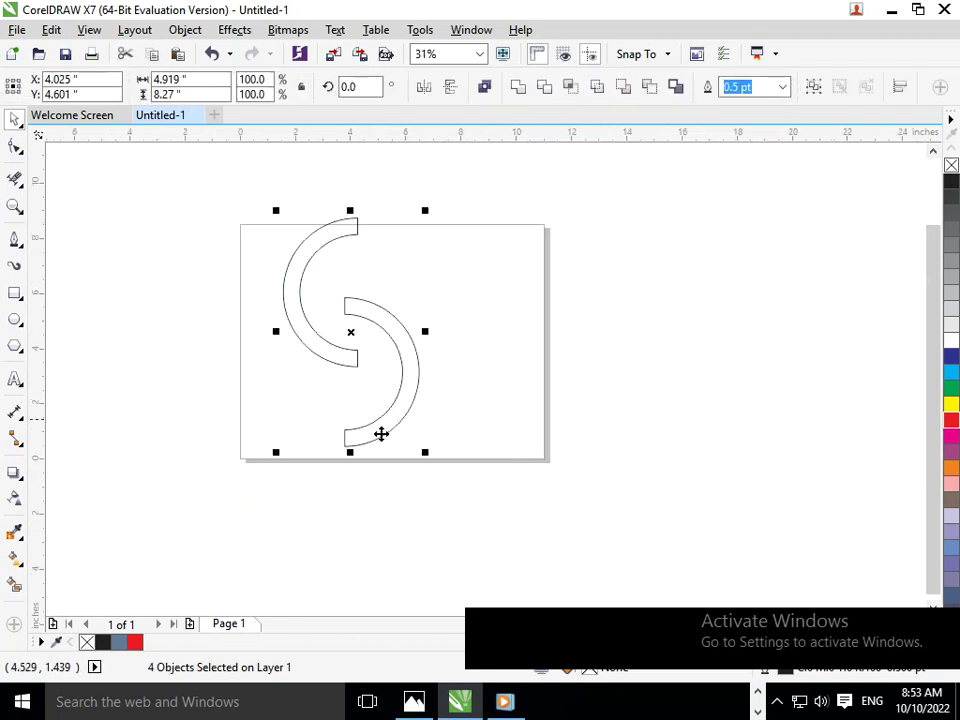
drag(373, 424, 386, 436)
click(526, 444)
Extend the upper band's inner arc with the Pen tool by a horizontal line about 4.64 inches right and a vertical line about 1.36 inches up.
key(F2)
drag(212, 201, 560, 482)
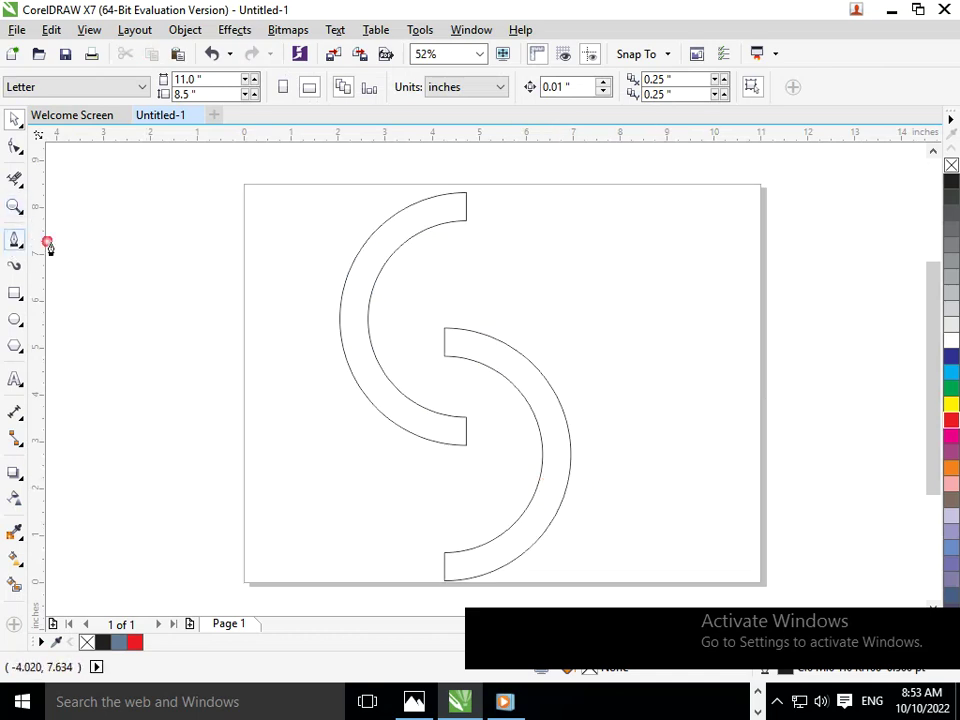
click(467, 221)
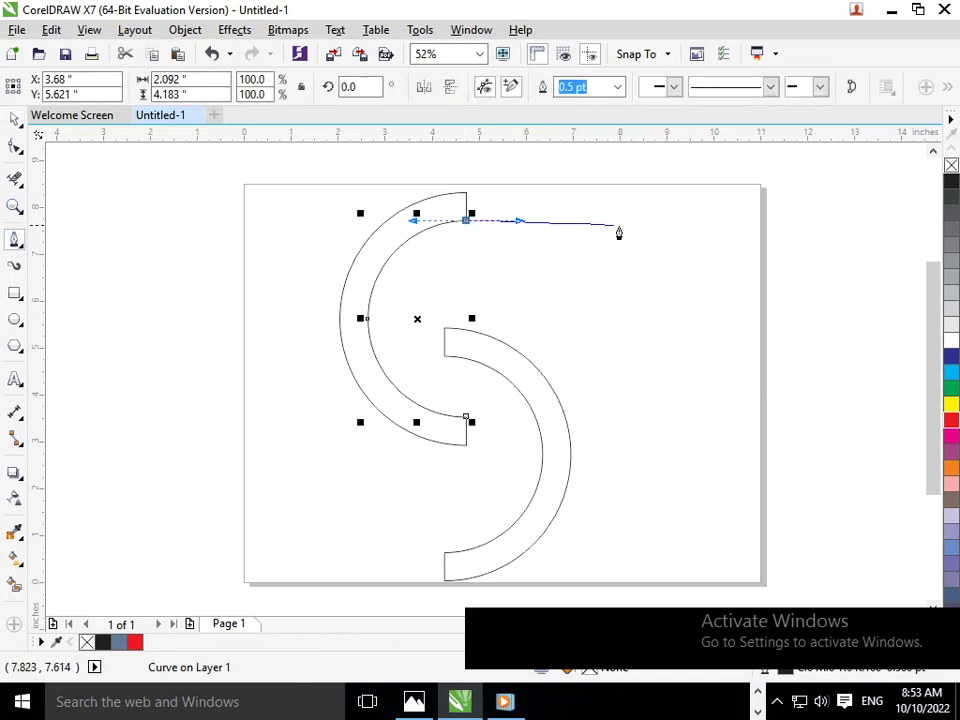
click(685, 221)
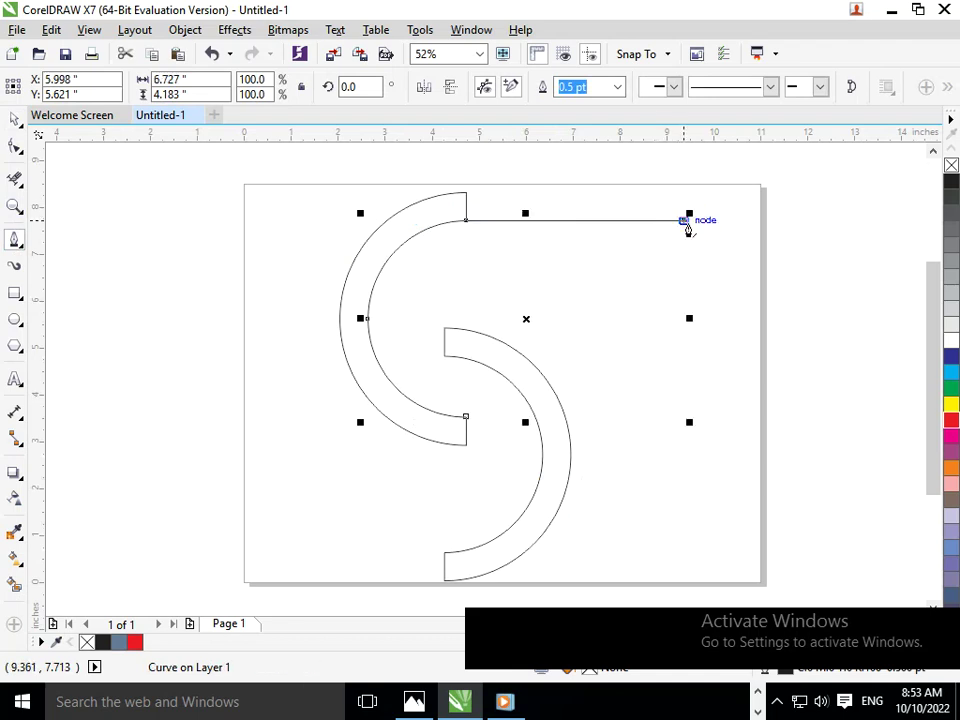
click(685, 158)
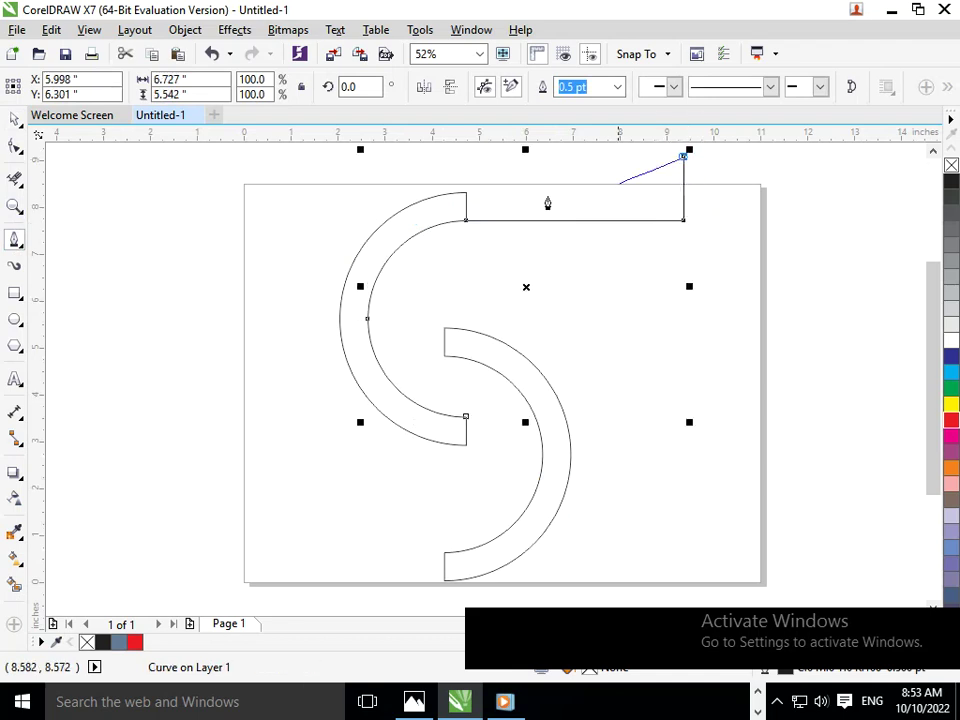
Try to continue the outline from the outer end of the upper band with the Pen tool.
click(466, 194)
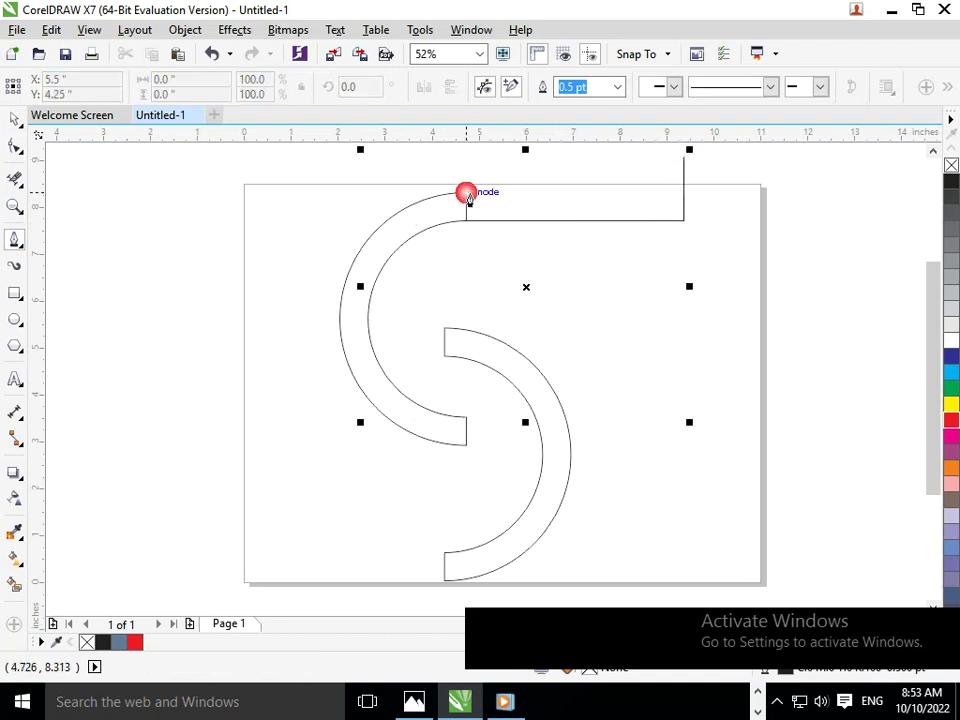
click(715, 198)
key(ctrl+z)
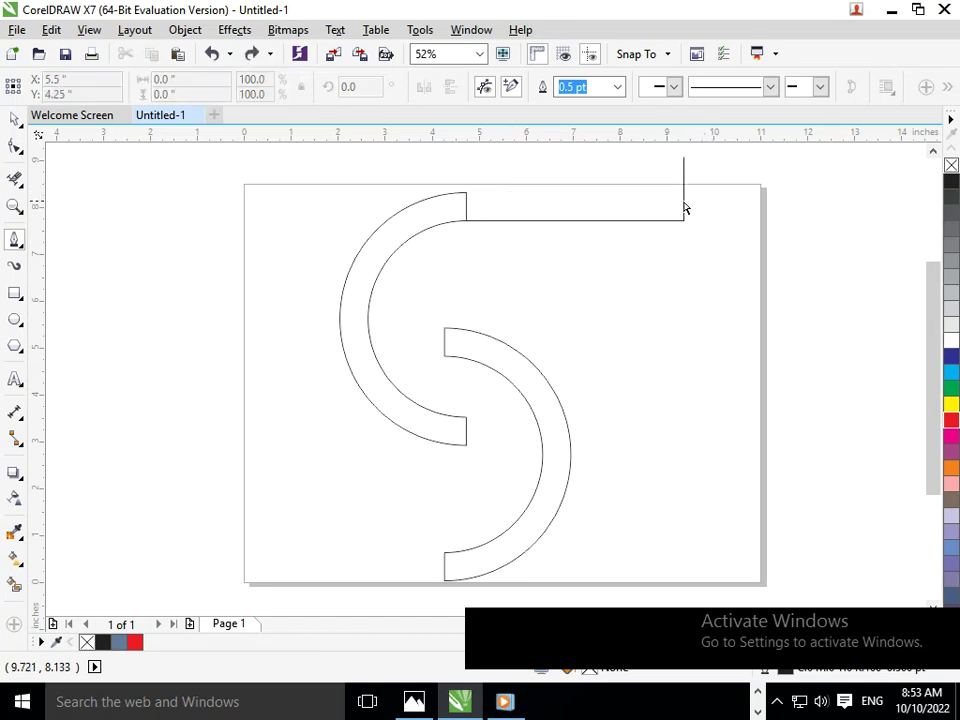
click(467, 195)
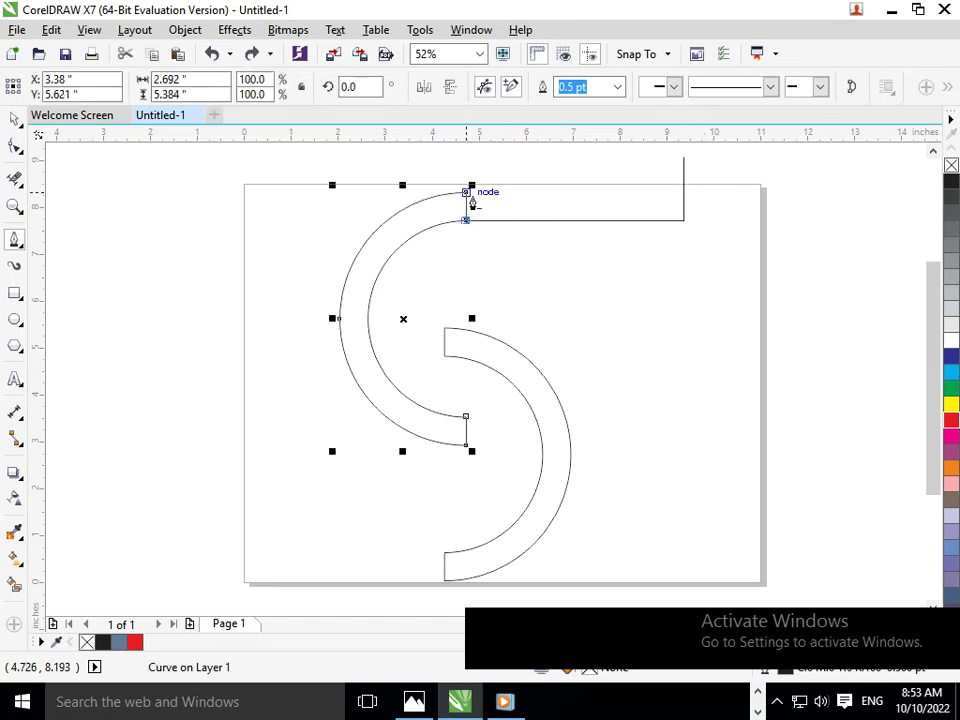
key(Escape)
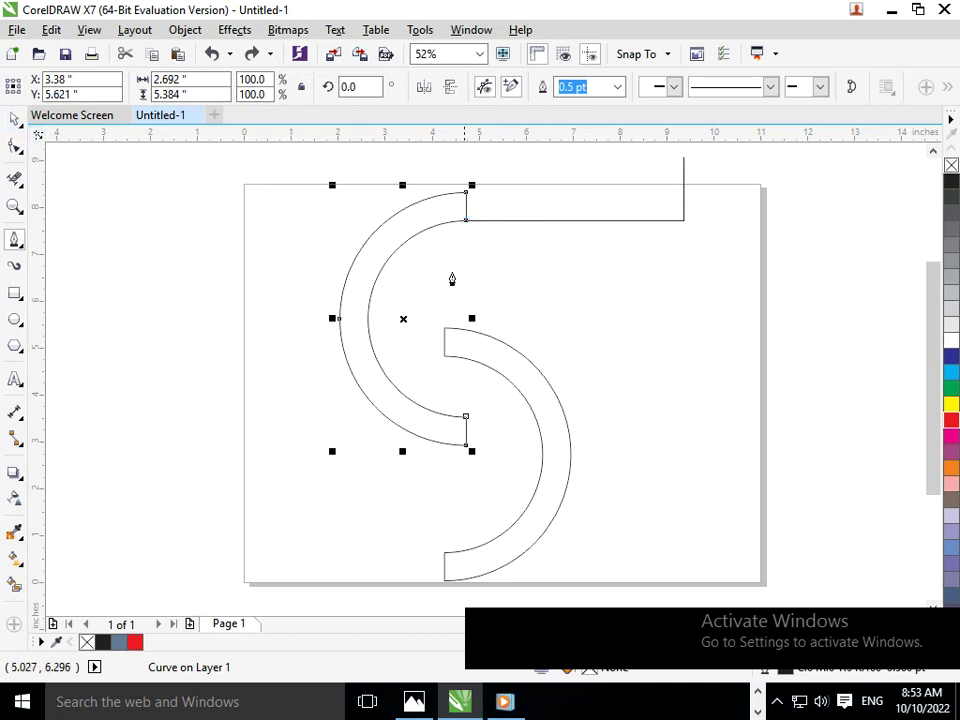
click(16, 130)
click(72, 257)
click(18, 243)
click(600, 222)
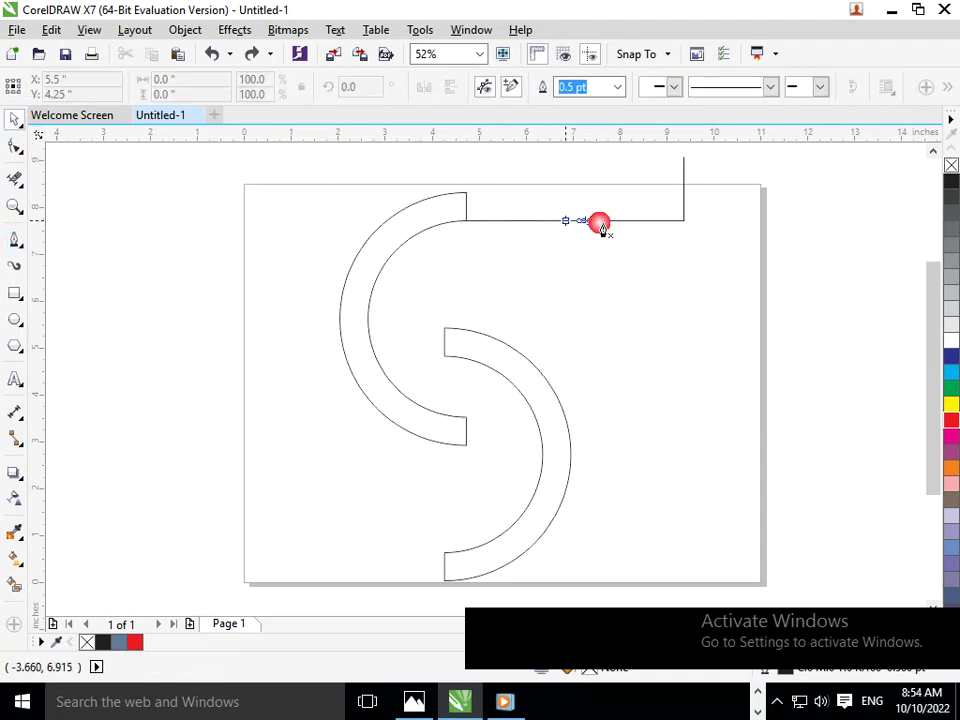
click(467, 195)
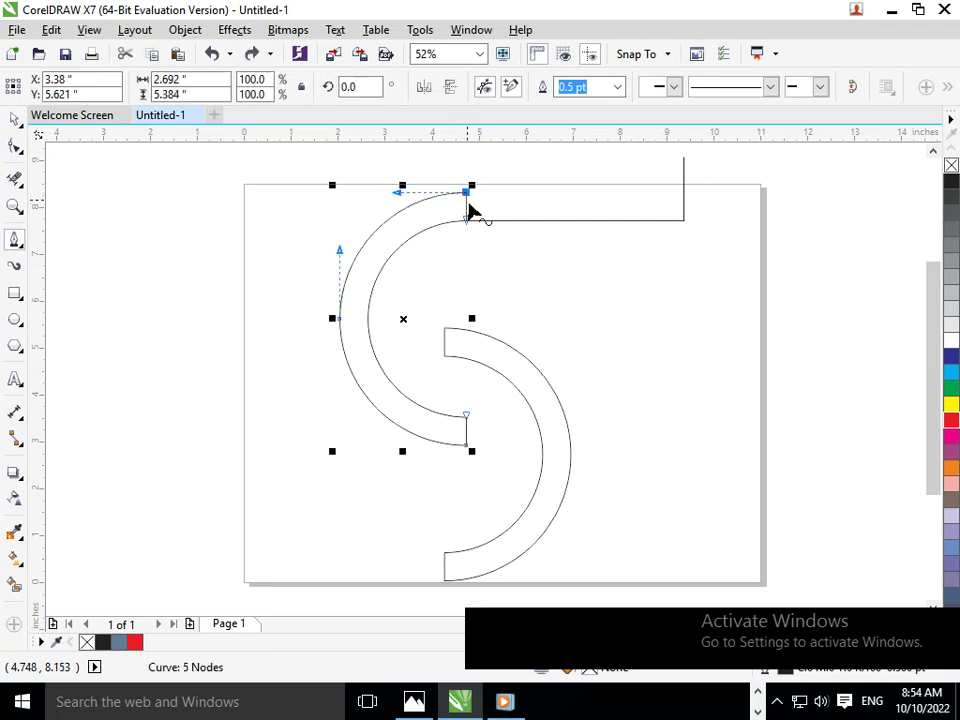
Try stretching the upper band's outer end node to the right with the Shape tool, and undo it.
click(17, 147)
click(180, 174)
drag(467, 192, 512, 189)
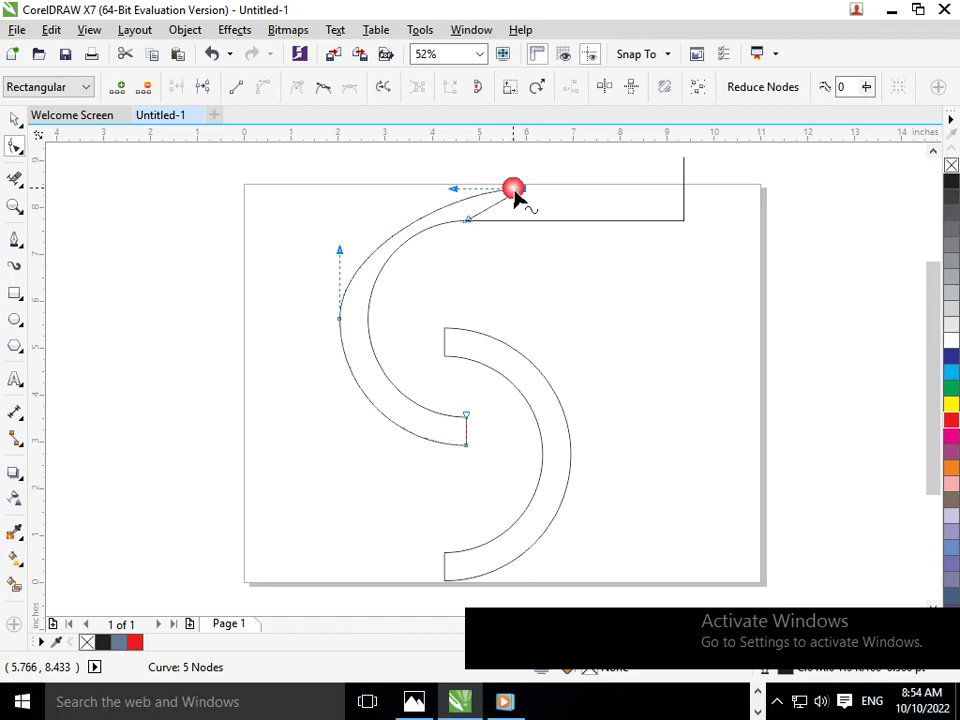
key(ctrl+z)
Draw a horizontal line about 4.92 inches long to the right from the upper band's outer end with the Pen tool.
click(488, 221)
key(F2)
drag(372, 167, 825, 249)
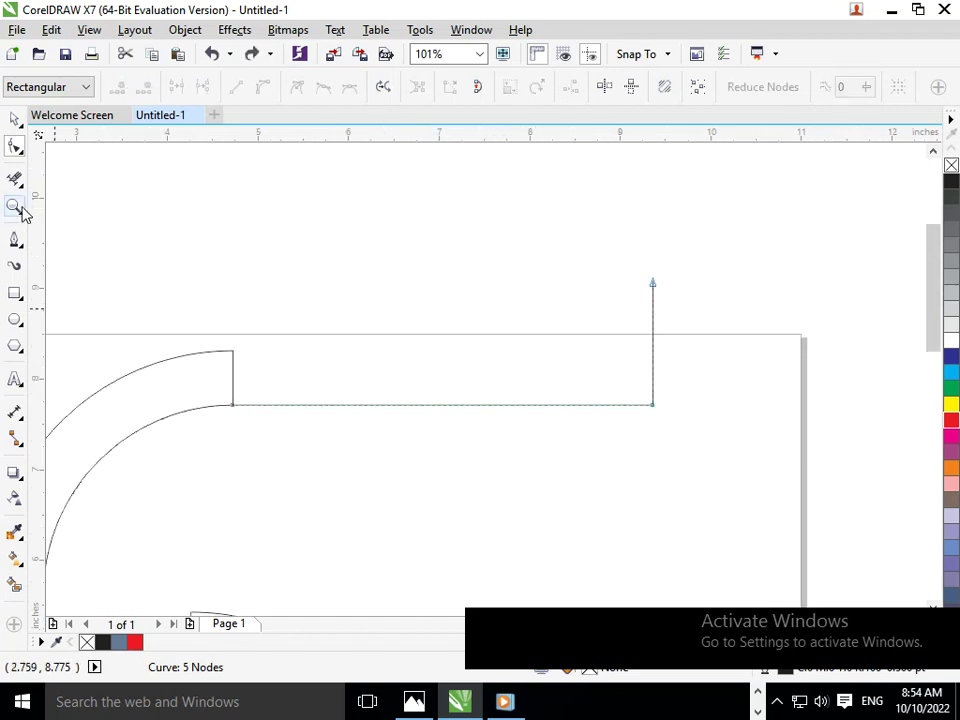
click(15, 240)
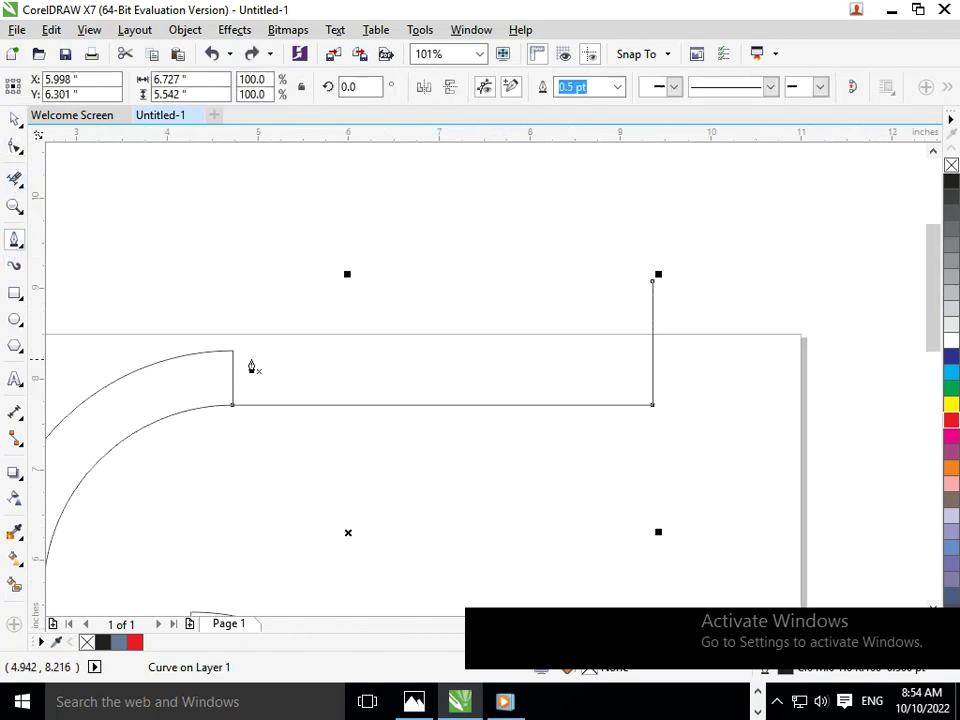
click(233, 353)
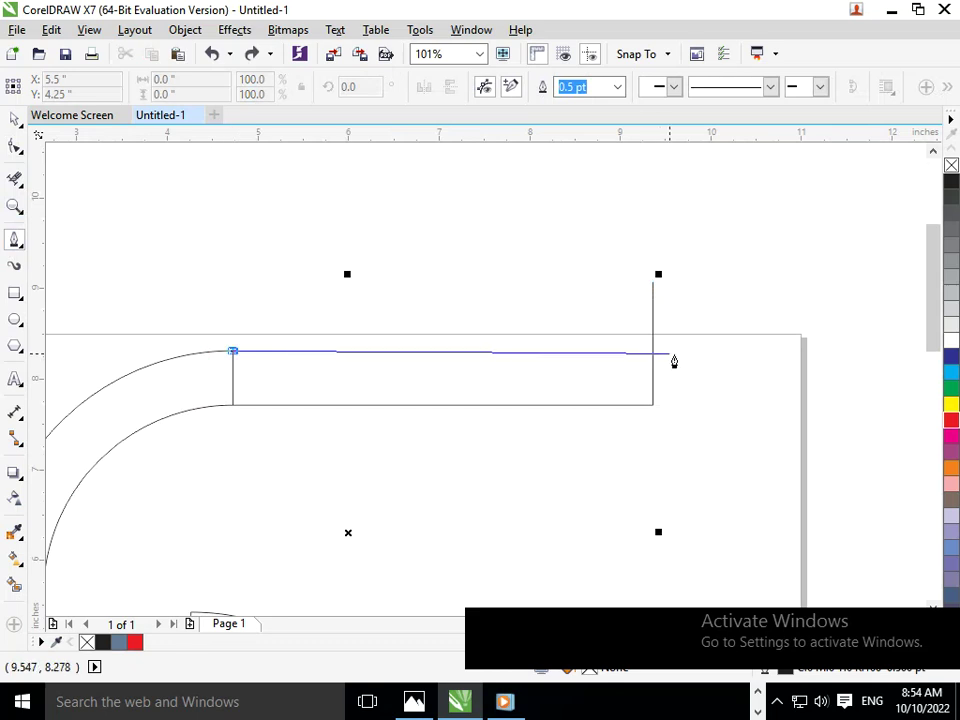
double_click(680, 352)
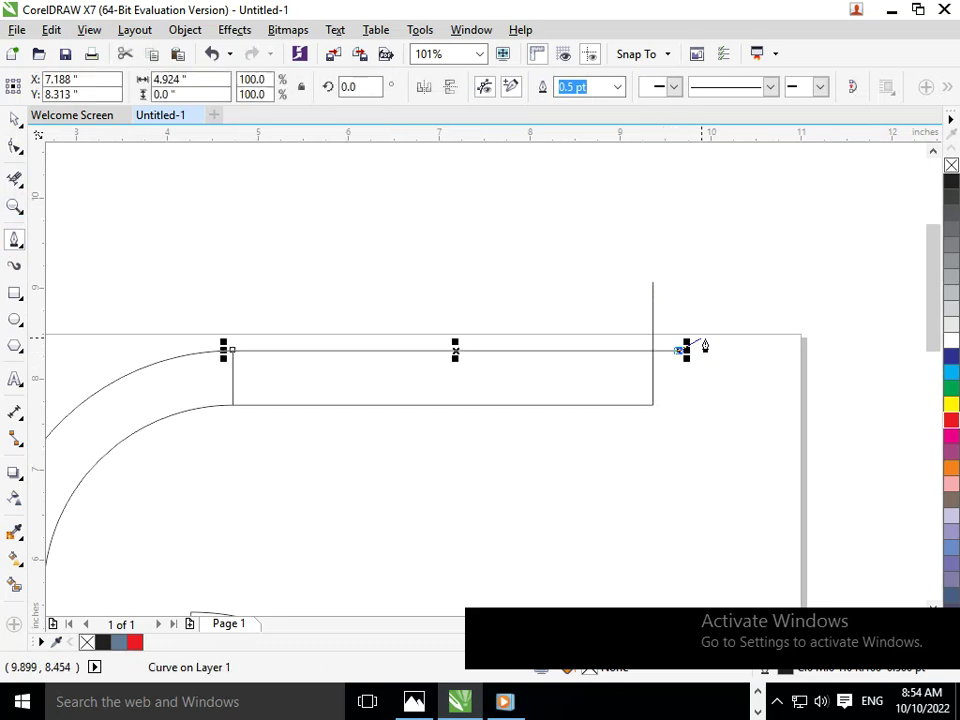
Trim the overhanging vertical and horizontal line ends at the upper bar's right corner with Virtual Segment Delete.
click(15, 181)
click(652, 334)
click(669, 346)
click(629, 379)
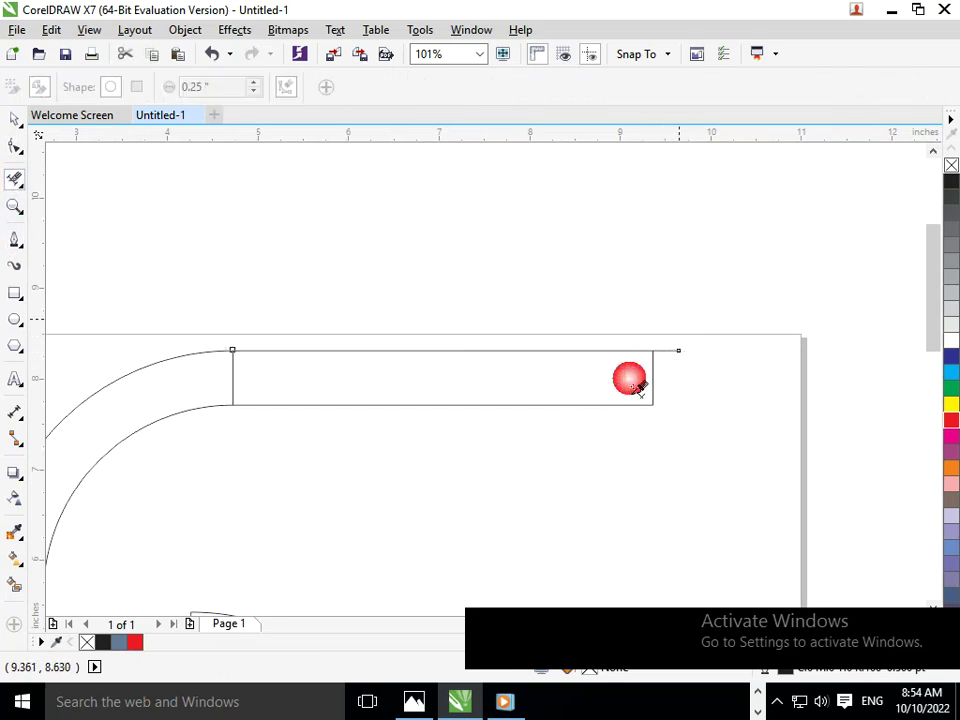
Delete the dividing segment between the upper curved band and its straight bar.
key(F2)
scroll(465, 417, down, 2)
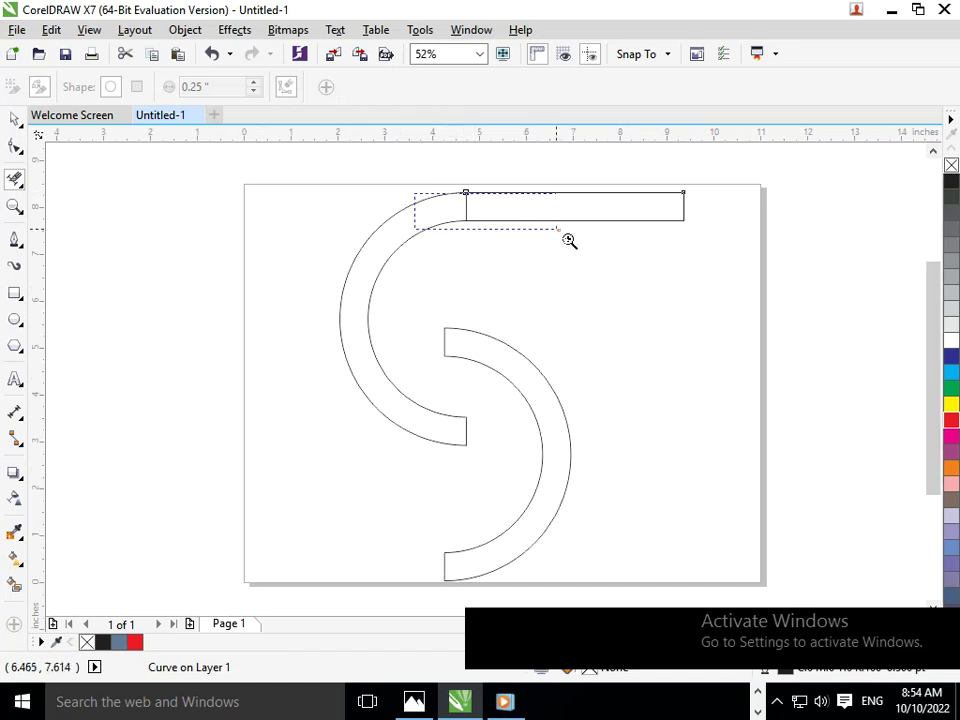
drag(559, 230, 559, 230)
drag(310, 328, 450, 334)
key(F2)
right_click(254, 296)
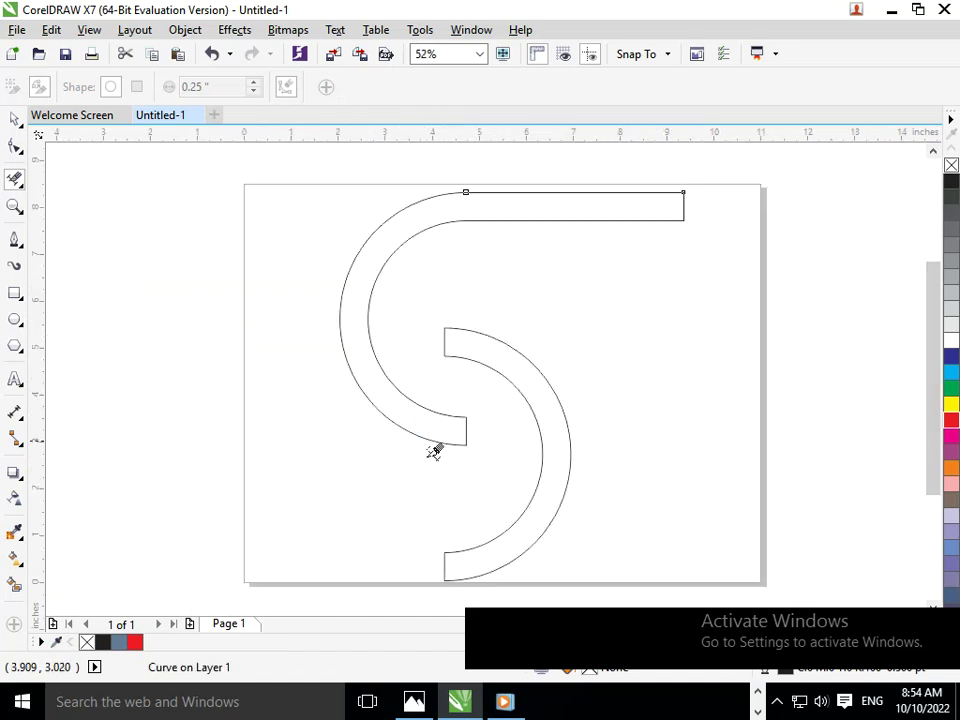
Draw a horizontal line about 3.93 inches long to the left from the lower band's outer end with the Pen tool.
drag(425, 514, 442, 527)
key(F2)
drag(286, 391, 448, 491)
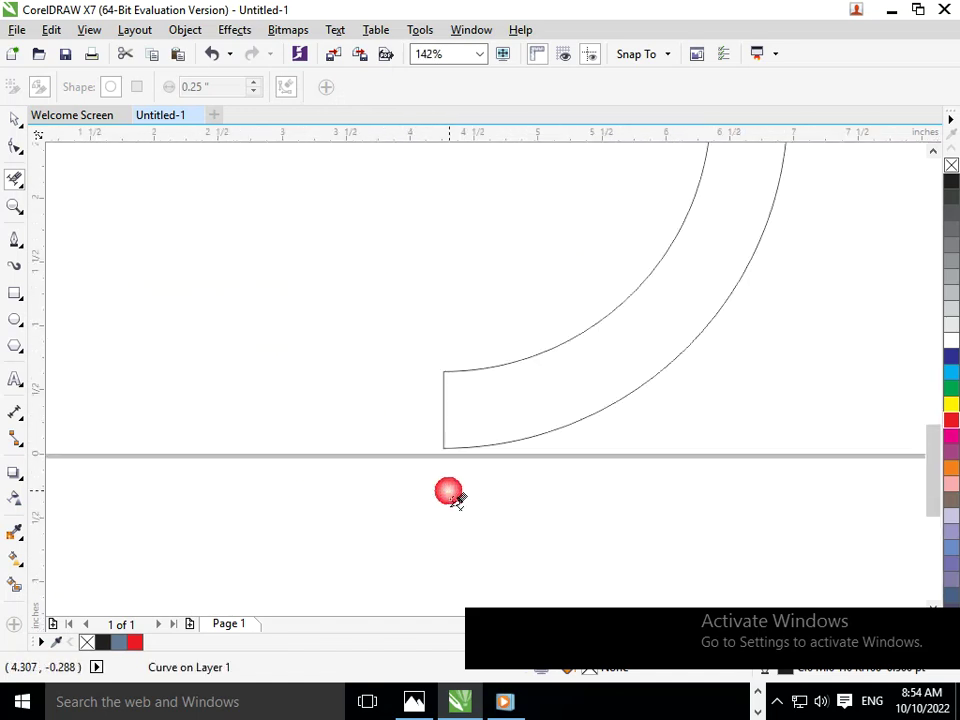
key(F2)
right_click(408, 376)
key(F2)
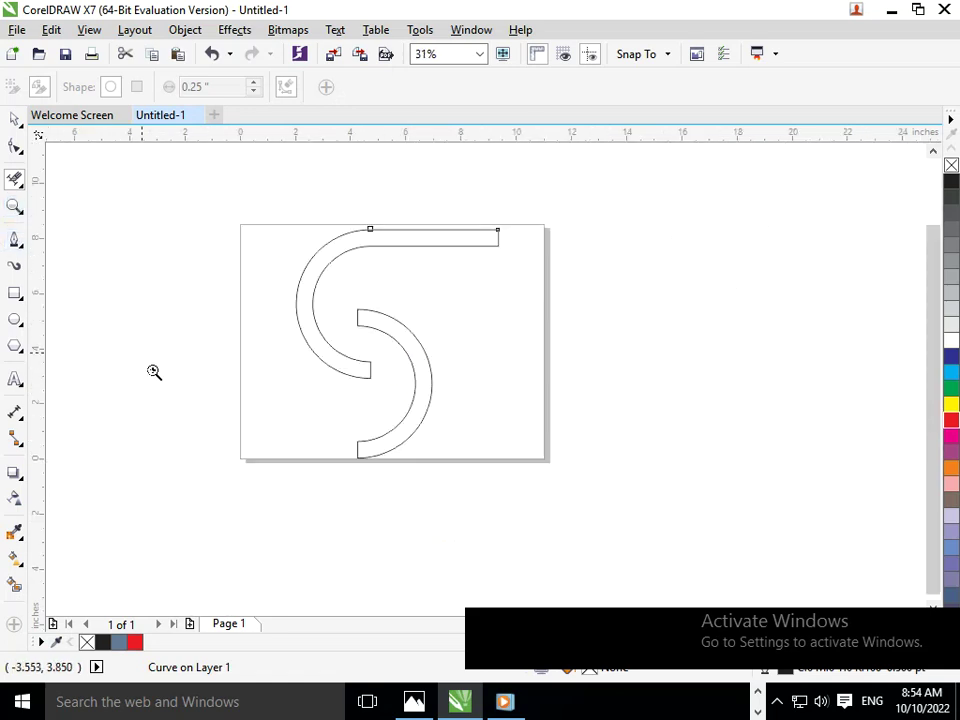
drag(149, 367, 541, 575)
click(12, 242)
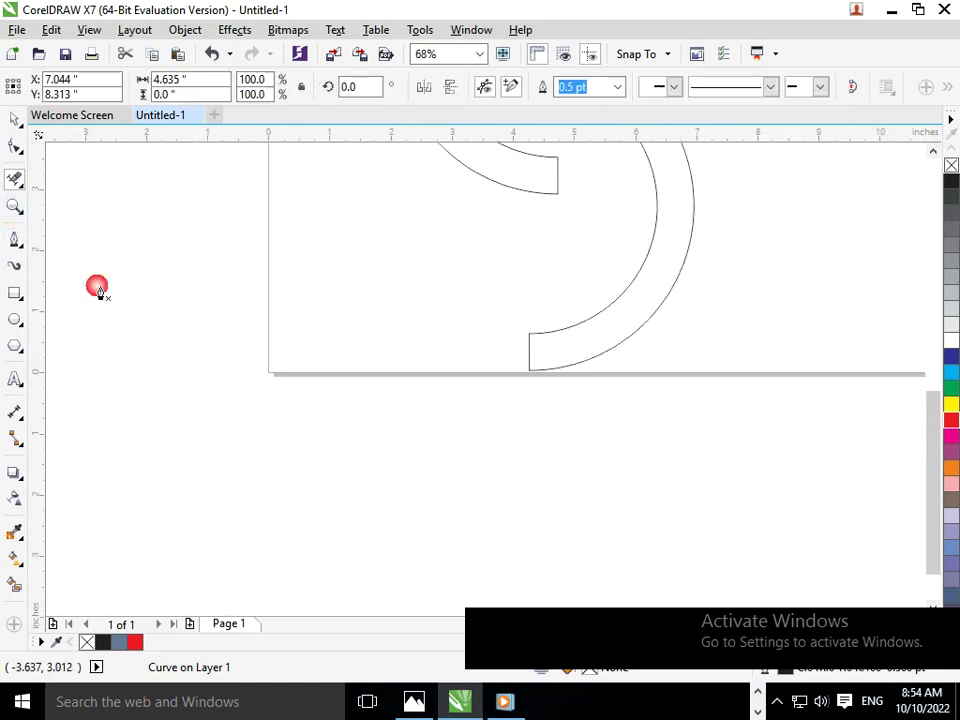
click(529, 370)
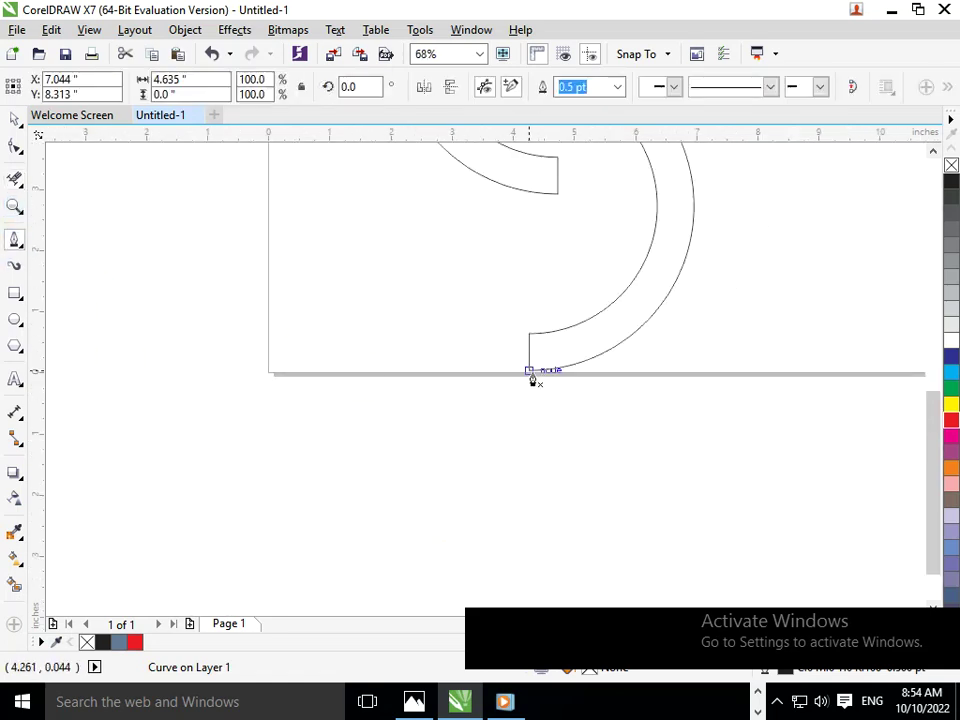
click(289, 371)
Draw a vertical line up from the new line's left end and a 4.19-inch horizontal line left from the lower band's inner corner.
click(289, 294)
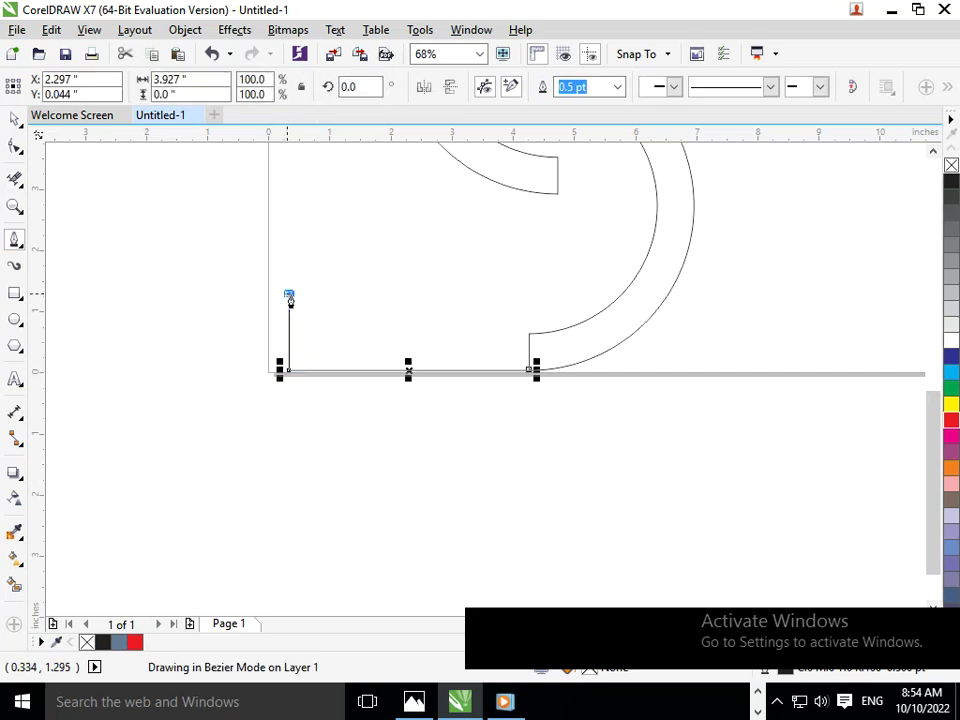
click(531, 333)
double_click(268, 333)
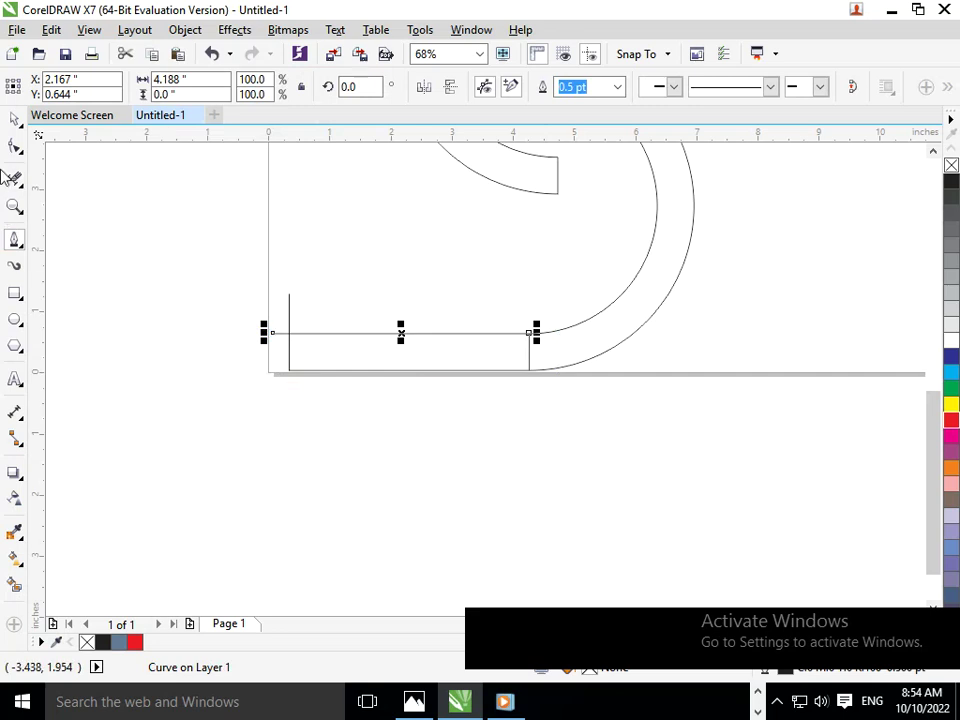
Trim the overhanging vertical and horizontal line ends at the lower bar's left corner with Virtual Segment Delete.
click(12, 176)
click(288, 320)
key(F2)
drag(346, 382, 210, 307)
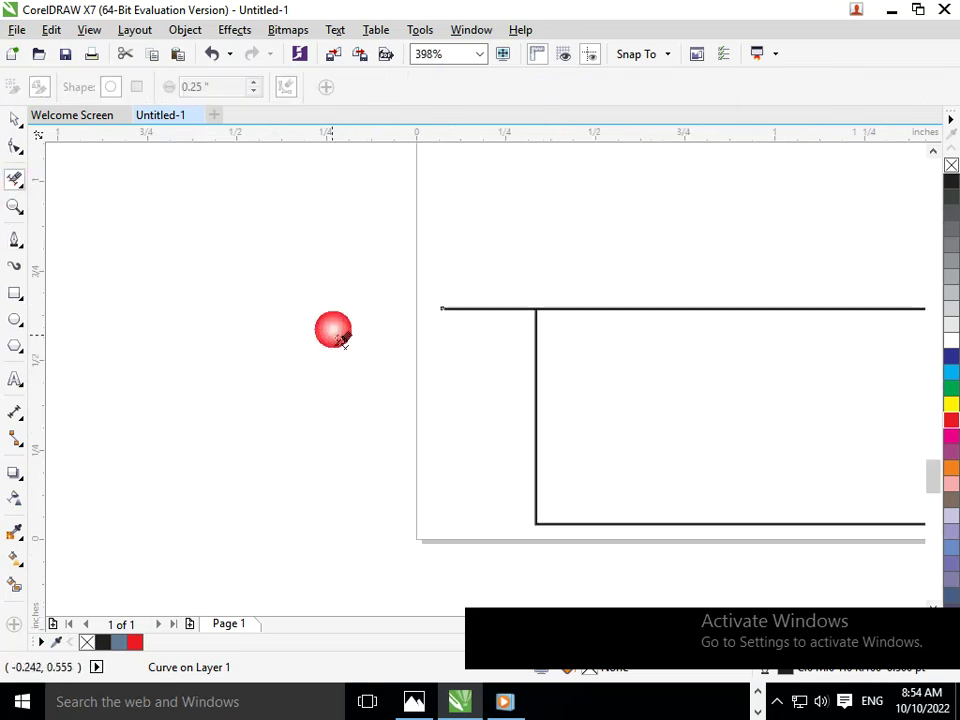
drag(479, 290, 494, 370)
Delete the dividing segment between the lower curved band and its straight bar.
key(F2)
right_click(741, 516)
scroll(310, 436, down, 3)
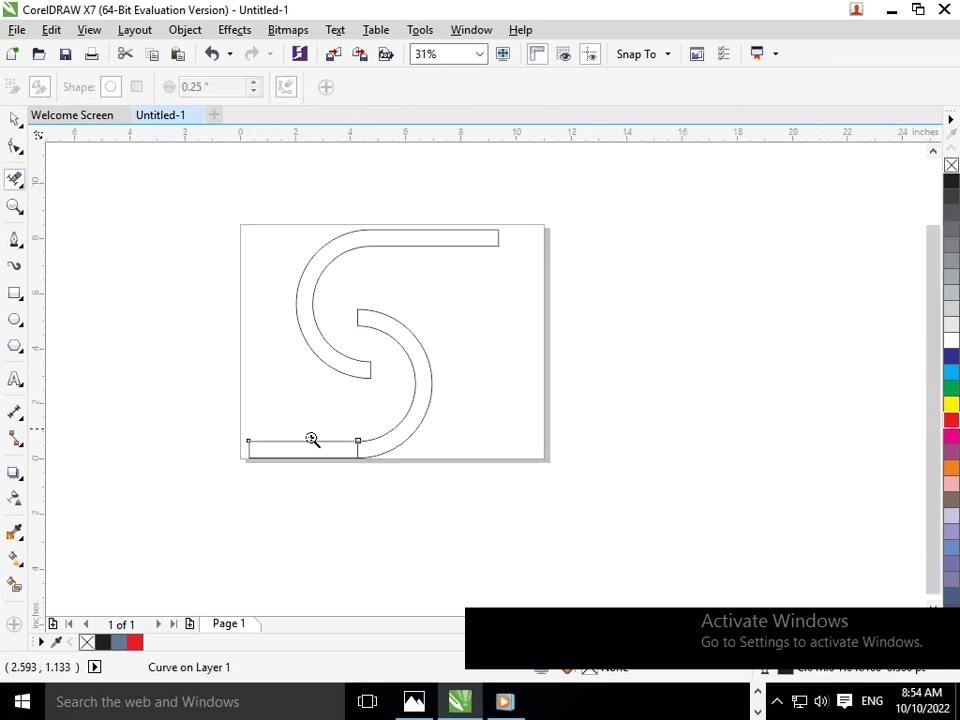
scroll(385, 443, up, 6)
drag(343, 328, 400, 316)
scroll(466, 390, down, 6)
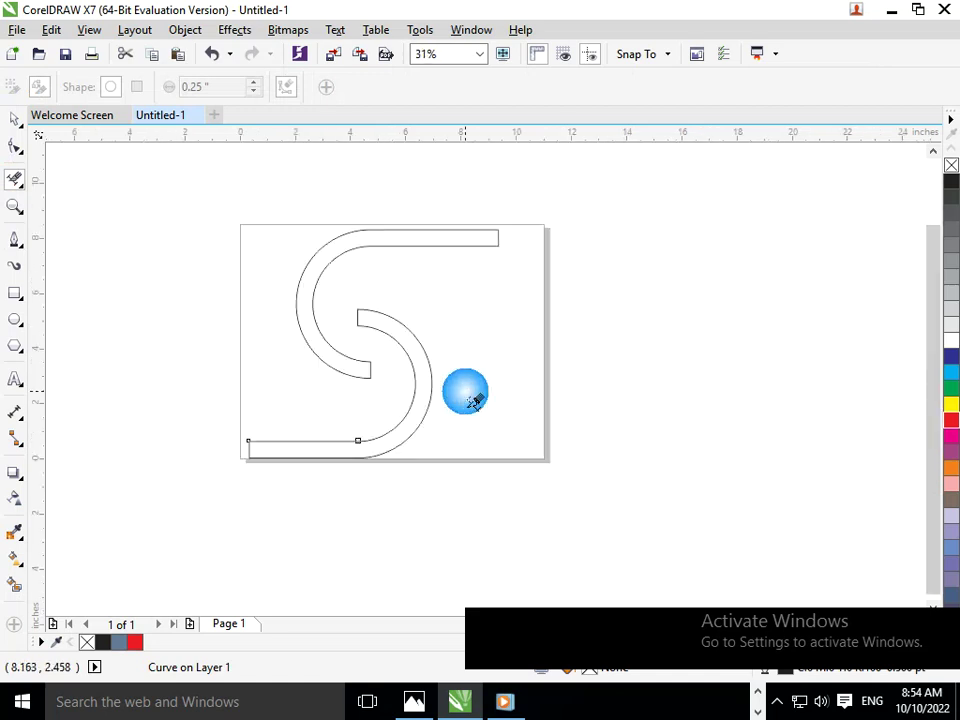
Draw a rectangle about 0.77 by 0.61 inches extending right from the upper band's inner end in the middle of the S.
scroll(362, 368, up, 6)
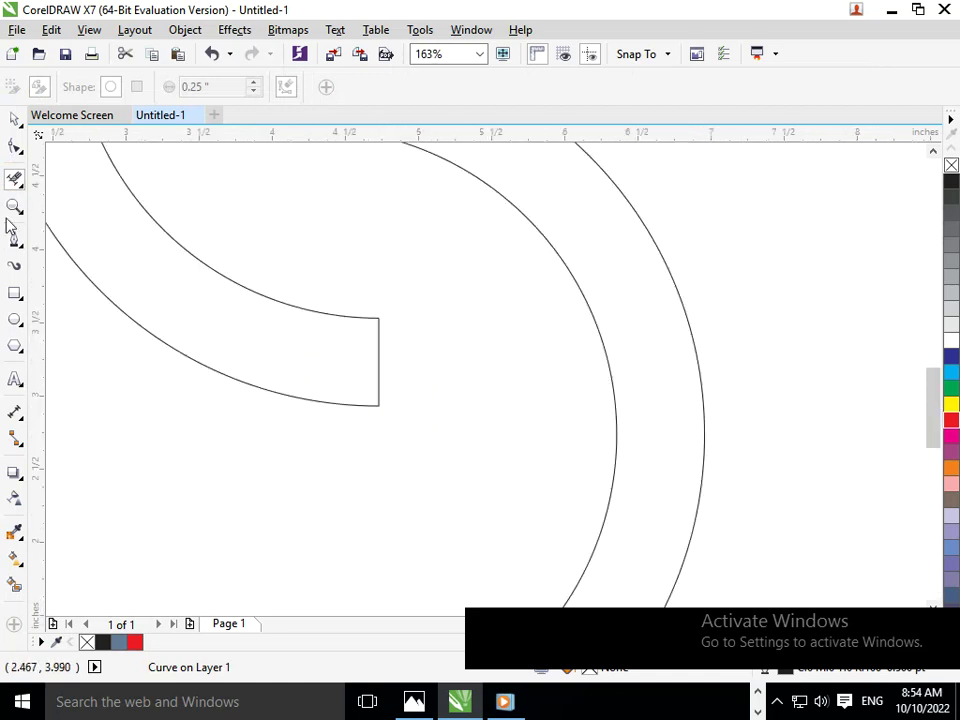
click(15, 293)
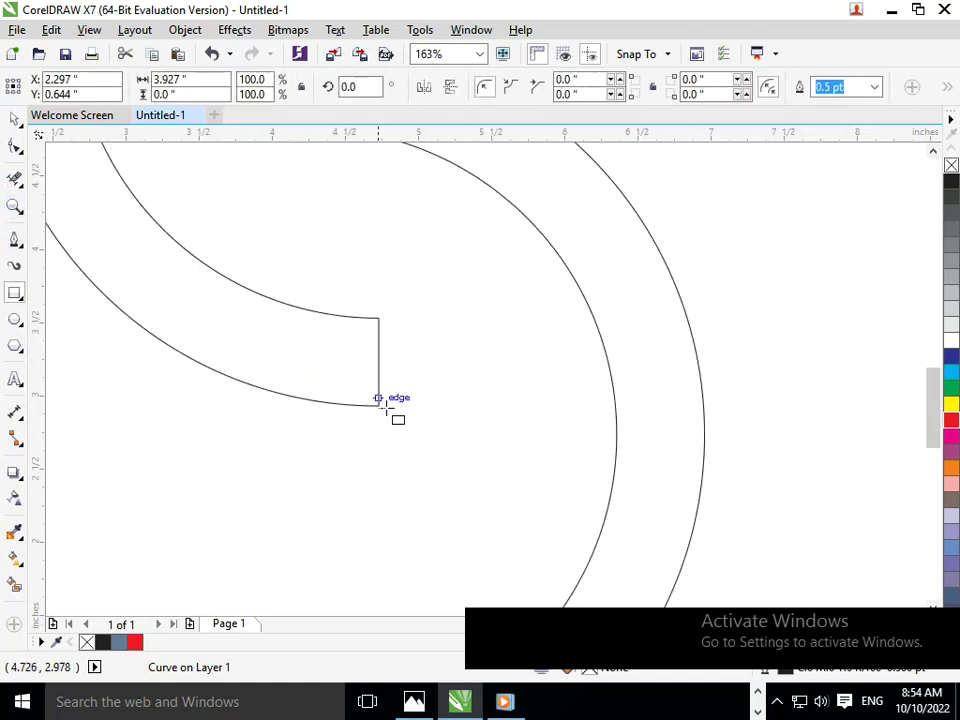
drag(379, 404, 499, 326)
scroll(398, 391, down, 5)
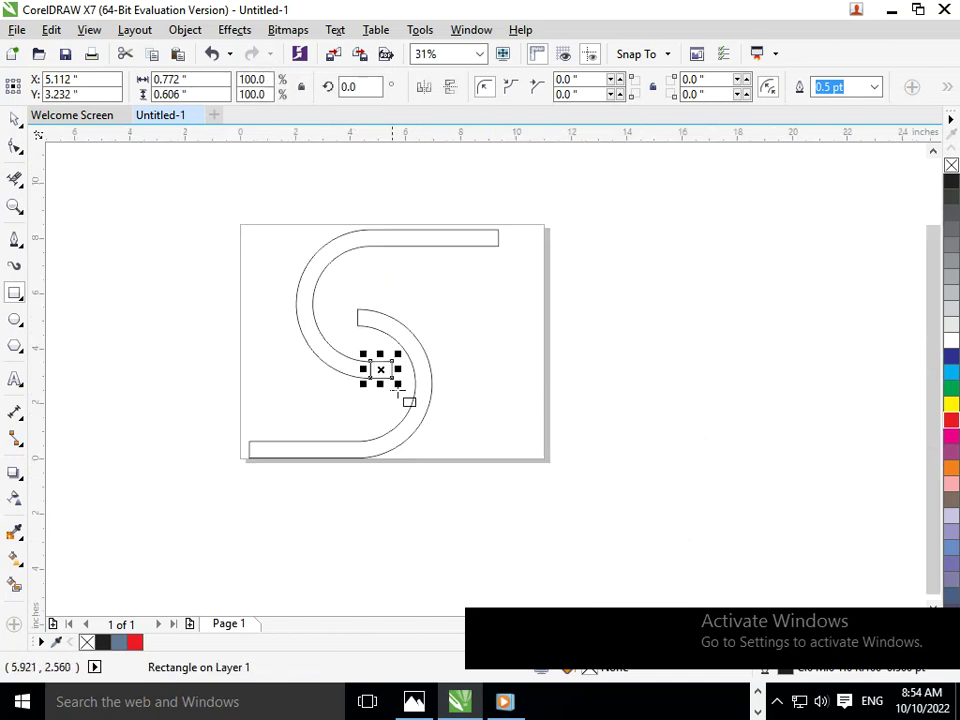
Draw a rectangle about 0.89 by 0.60 inches extending left from the lower band's upper end.
key(F2)
drag(276, 261, 499, 411)
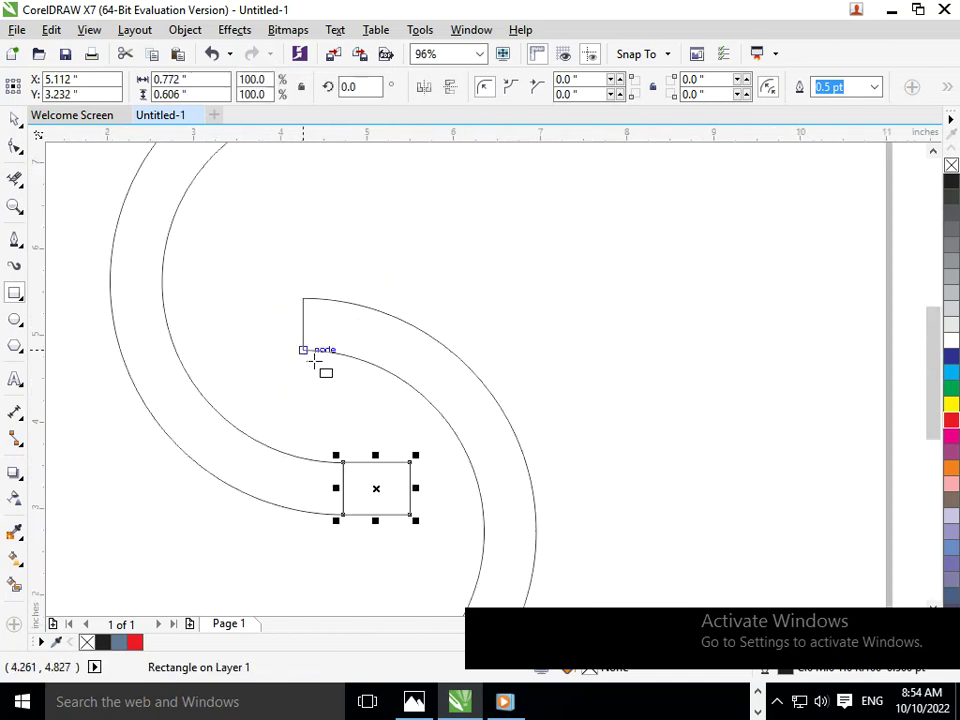
drag(312, 360, 226, 298)
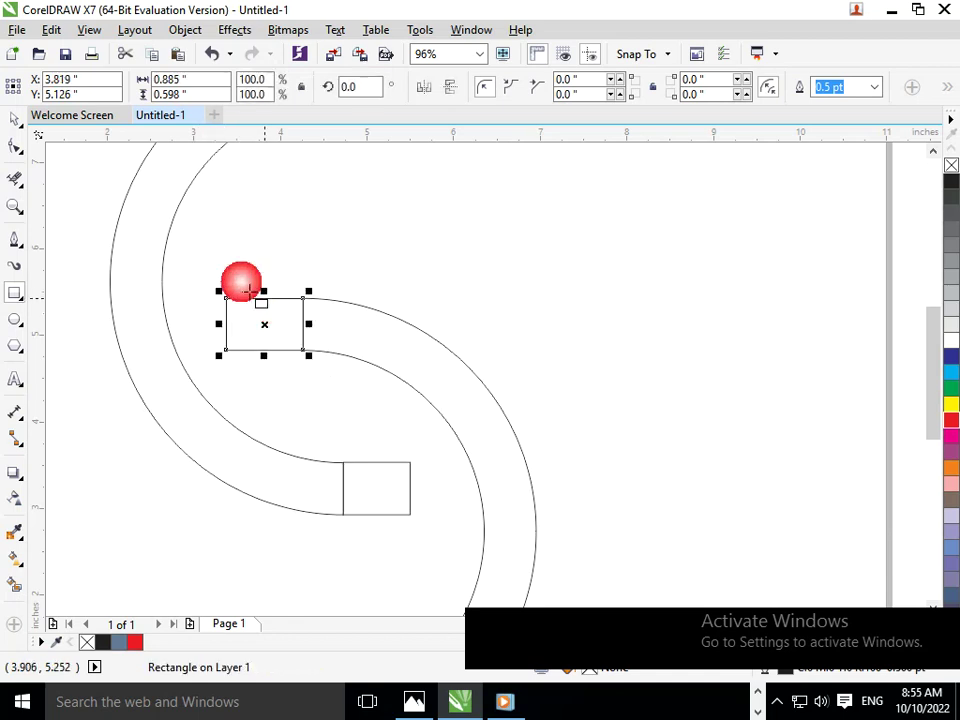
key(F3)
key(F2)
drag(229, 216, 518, 426)
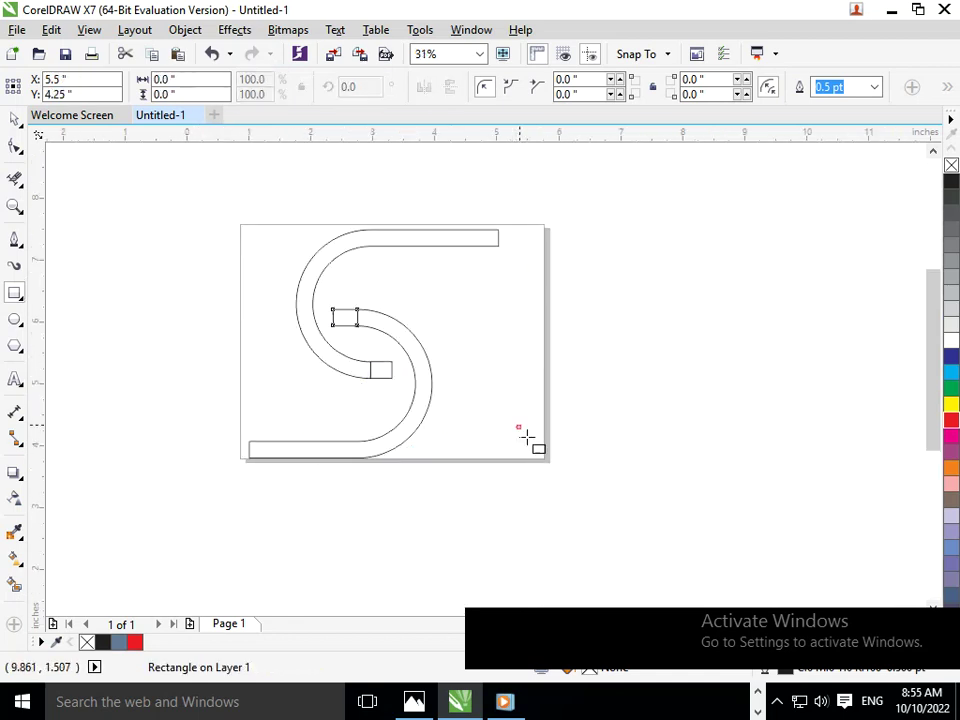
click(14, 179)
key(F2)
drag(351, 312, 601, 445)
drag(79, 186, 461, 476)
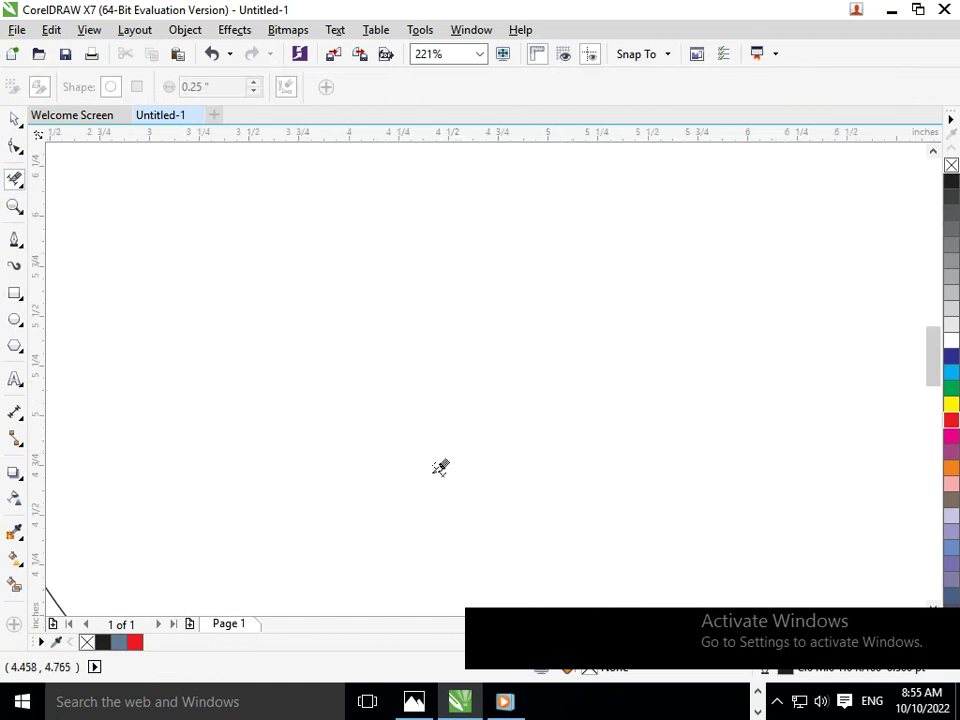
scroll(546, 401, down, 3)
scroll(660, 514, down, 2)
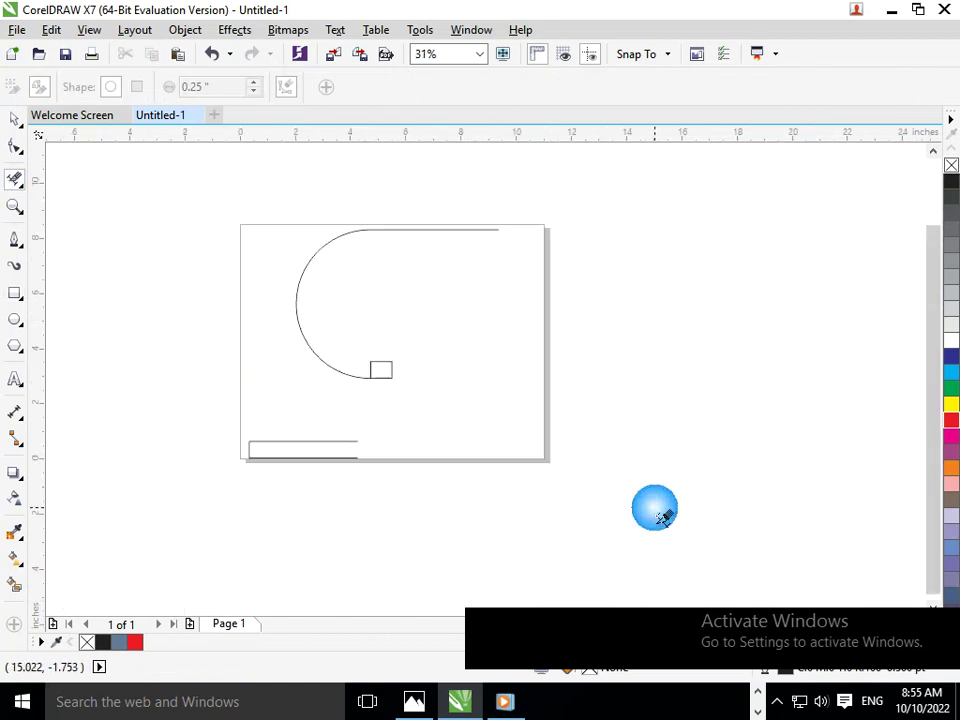
Delete the dividing segments between the two curved bands and their small end rectangles with Virtual Segment Delete.
scroll(362, 333, up, 3)
click(510, 411)
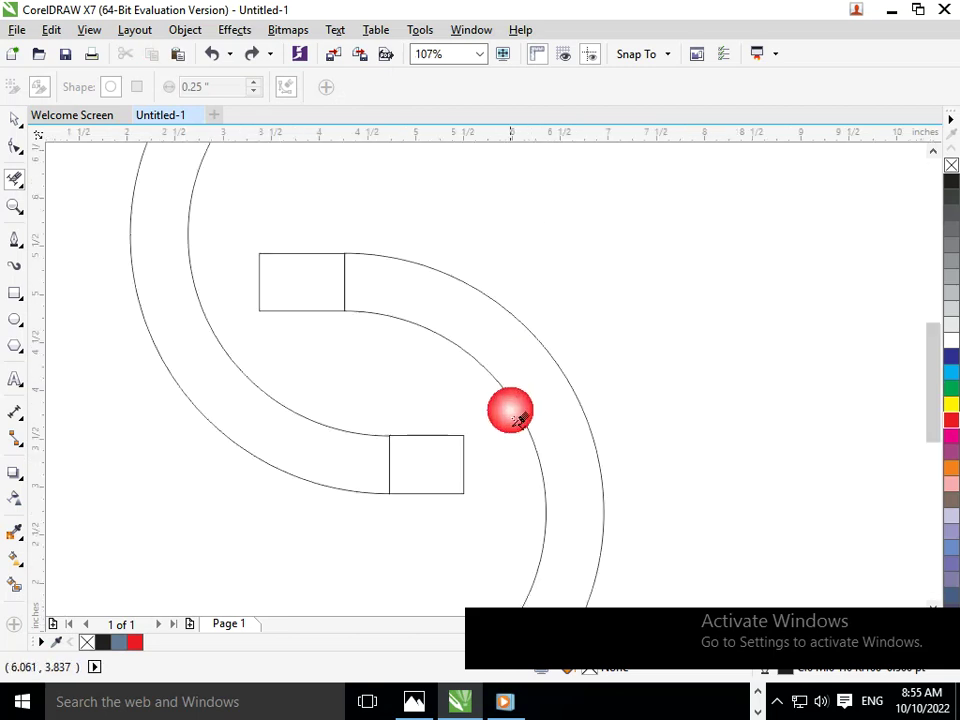
click(468, 458)
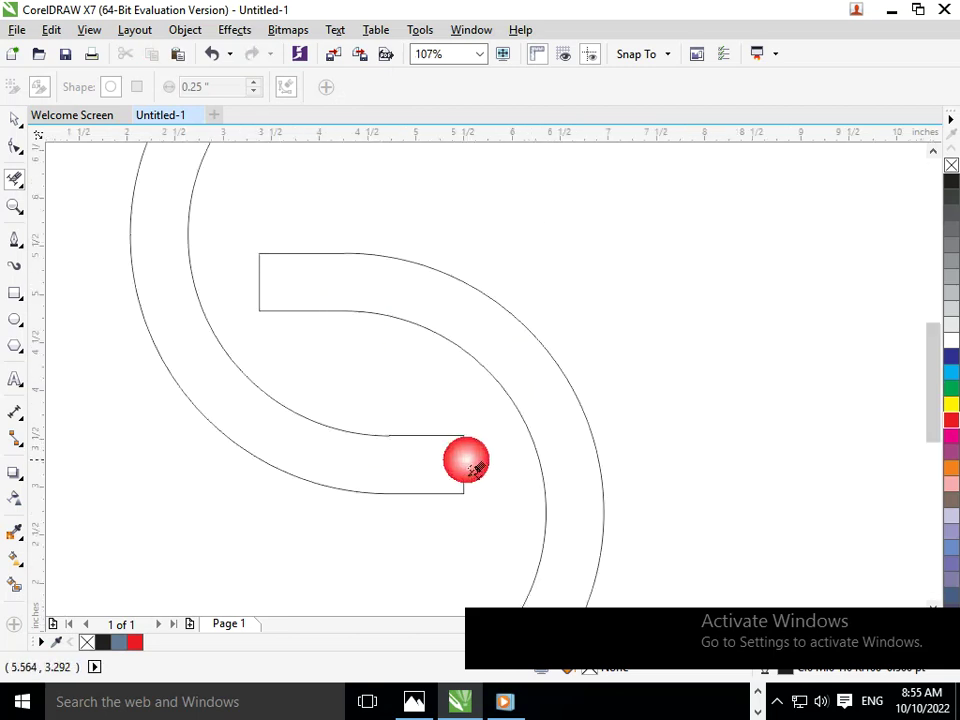
scroll(579, 508, down, 3)
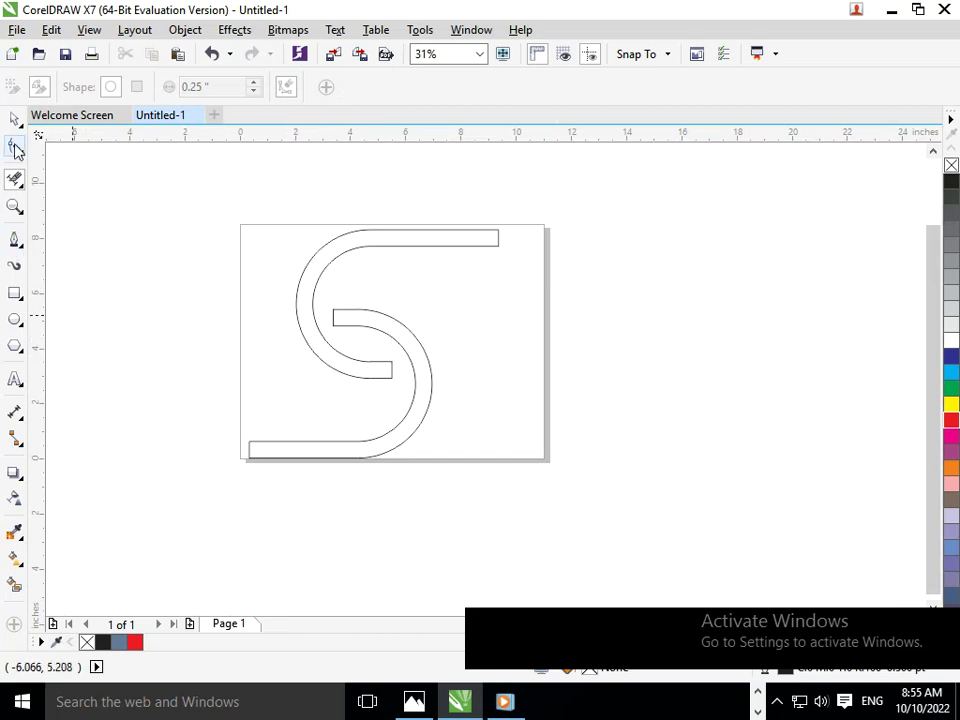
Draw a tall rectangle about 0.71 by 7.88 inches down from the upper bar and nudge it to X 8.196, Y 4.074 inches.
click(15, 293)
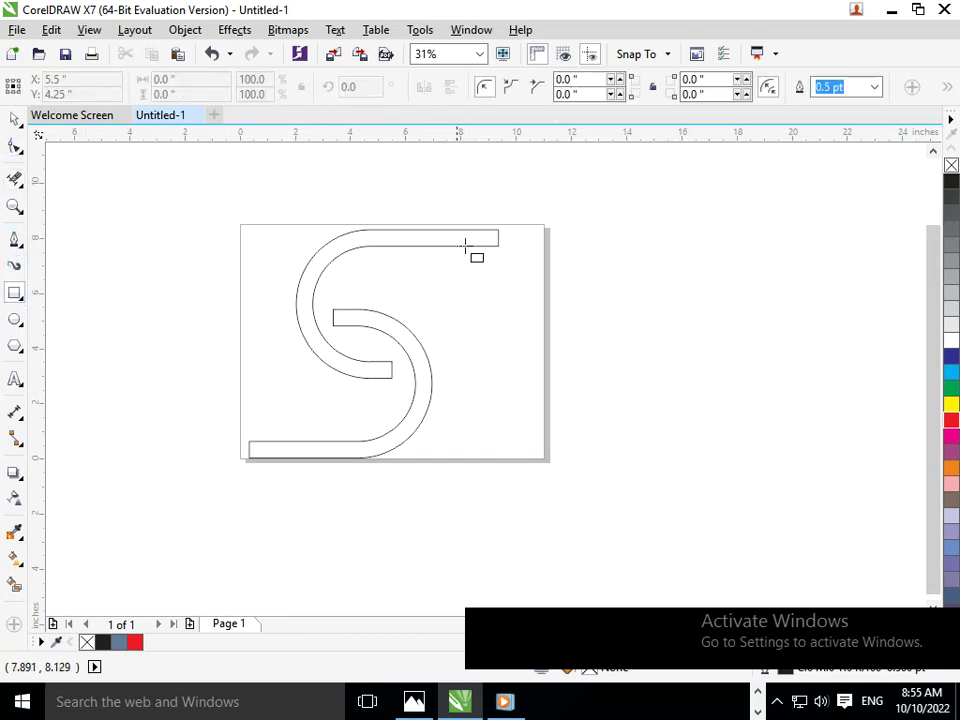
drag(463, 244, 483, 463)
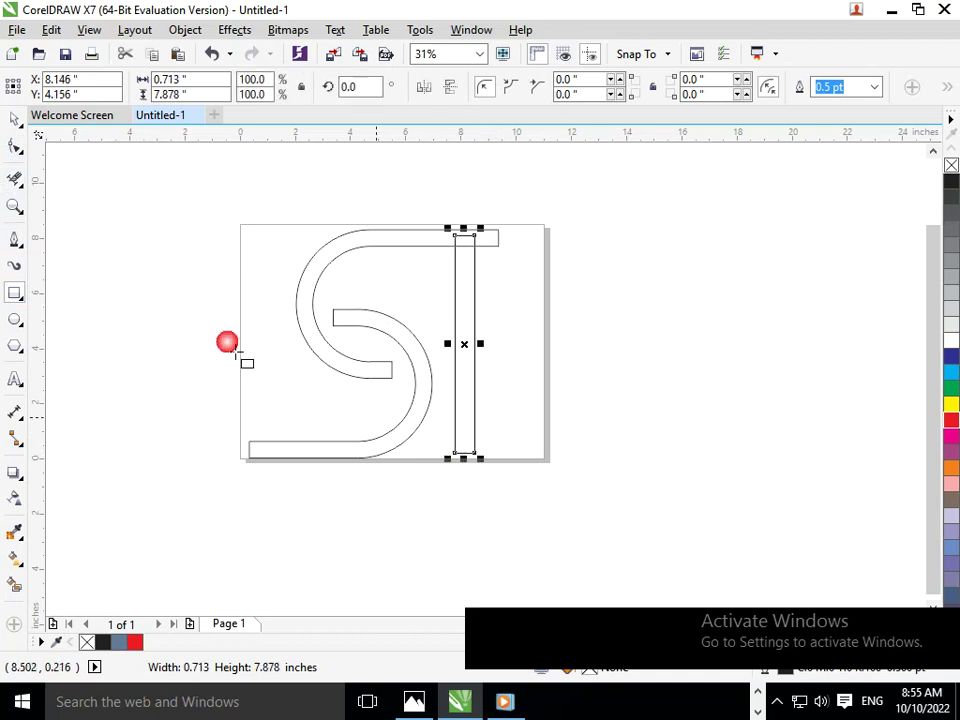
click(14, 119)
drag(484, 401, 486, 405)
key(Up)
key(Right)
key(Right)
key(Right)
key(Right)
key(Right)
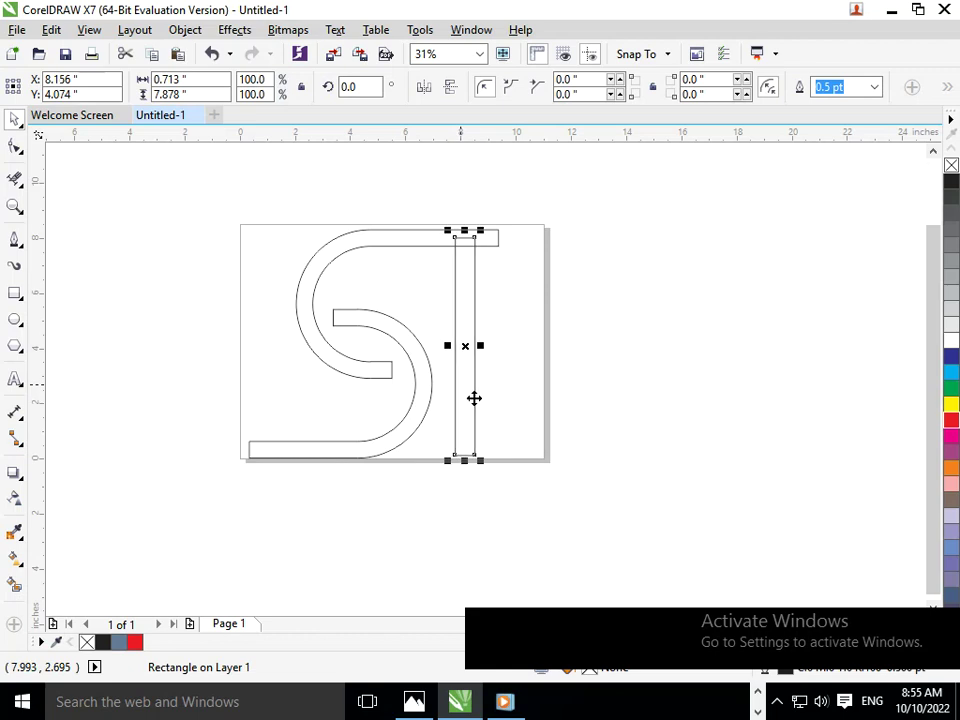
Try stretching the tall rectangle's lower edge slightly downward.
drag(313, 442, 704, 514)
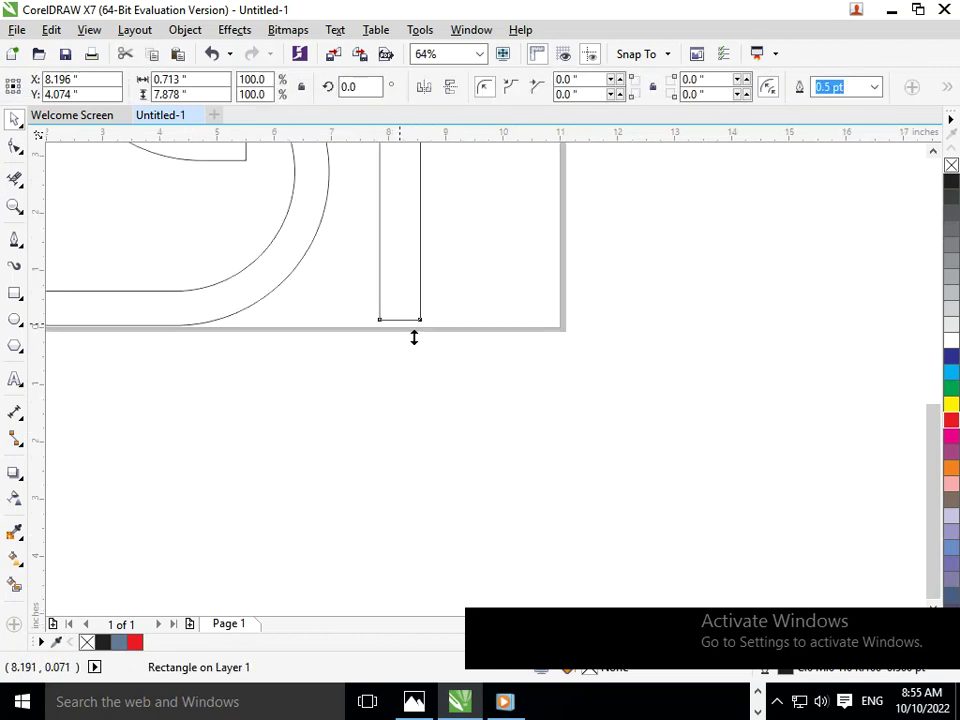
drag(414, 334, 414, 345)
click(401, 390)
key(F3)
shift+click(323, 304)
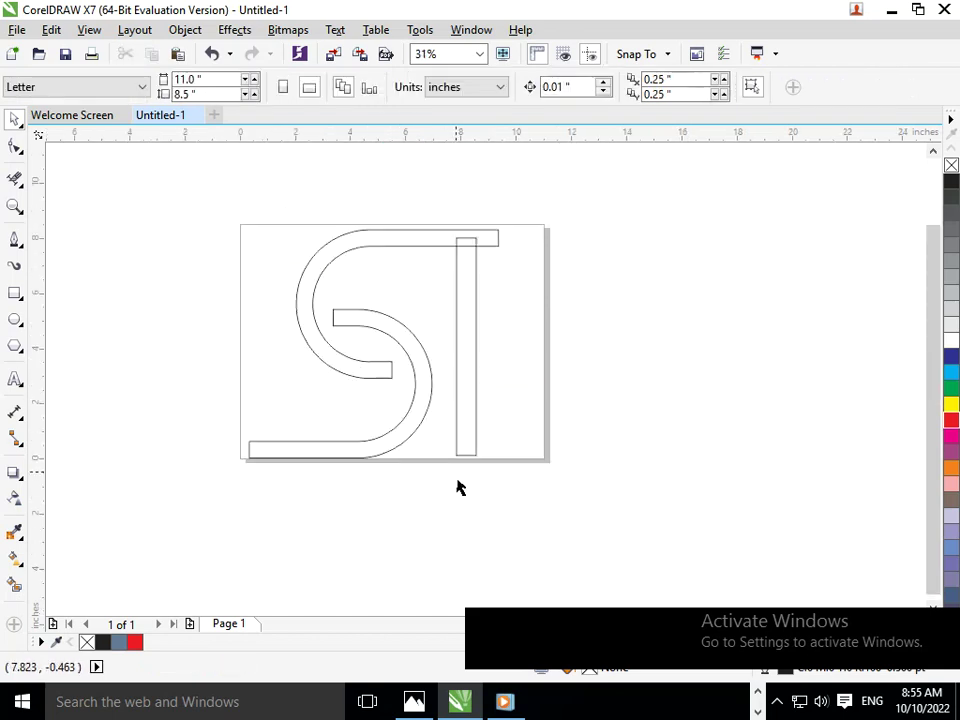
Try welding all the outline pieces and the tall rectangle into one shape, and undo it.
drag(133, 150, 649, 557)
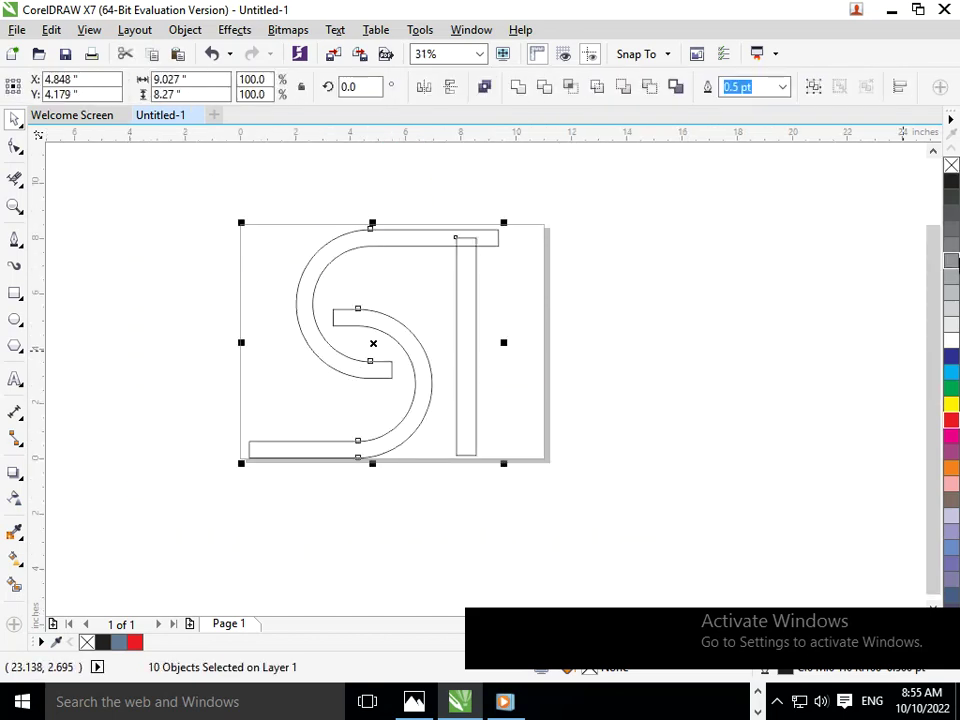
click(517, 87)
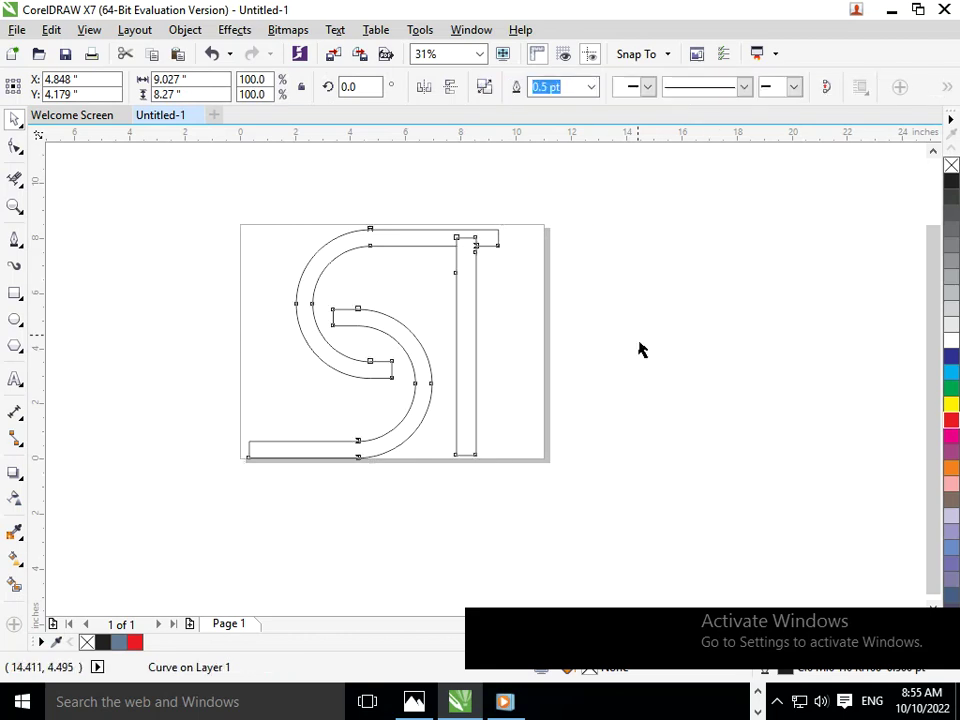
click(450, 373)
key(z)
drag(414, 201, 578, 305)
key(space)
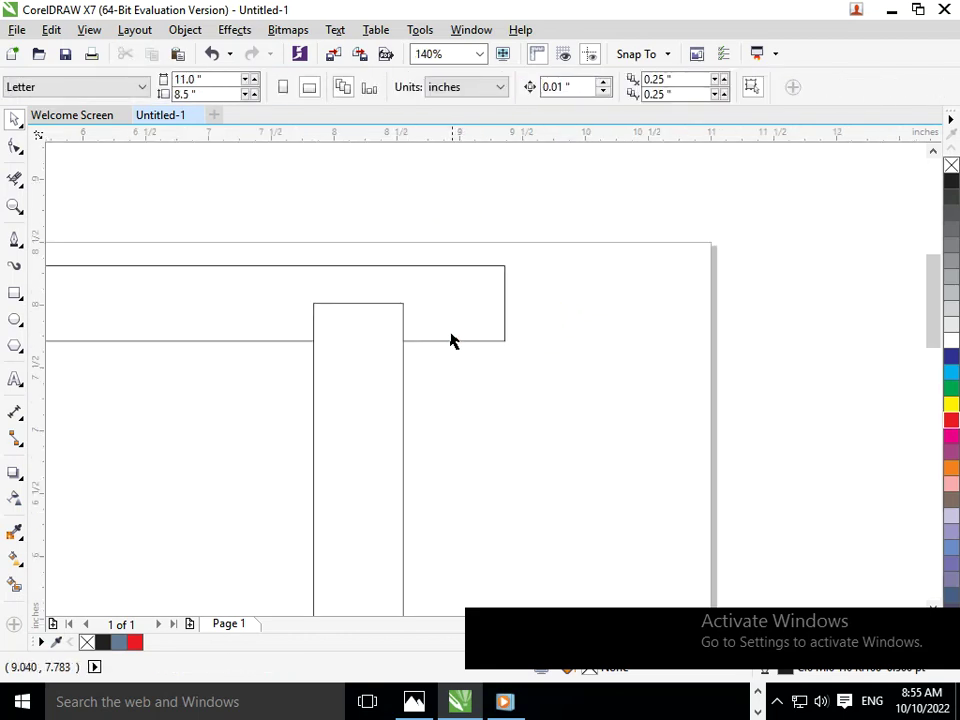
key(ctrl+z)
Try to delete the overlapping segments at the tall rectangle's upper end with Virtual Segment Delete.
click(20, 184)
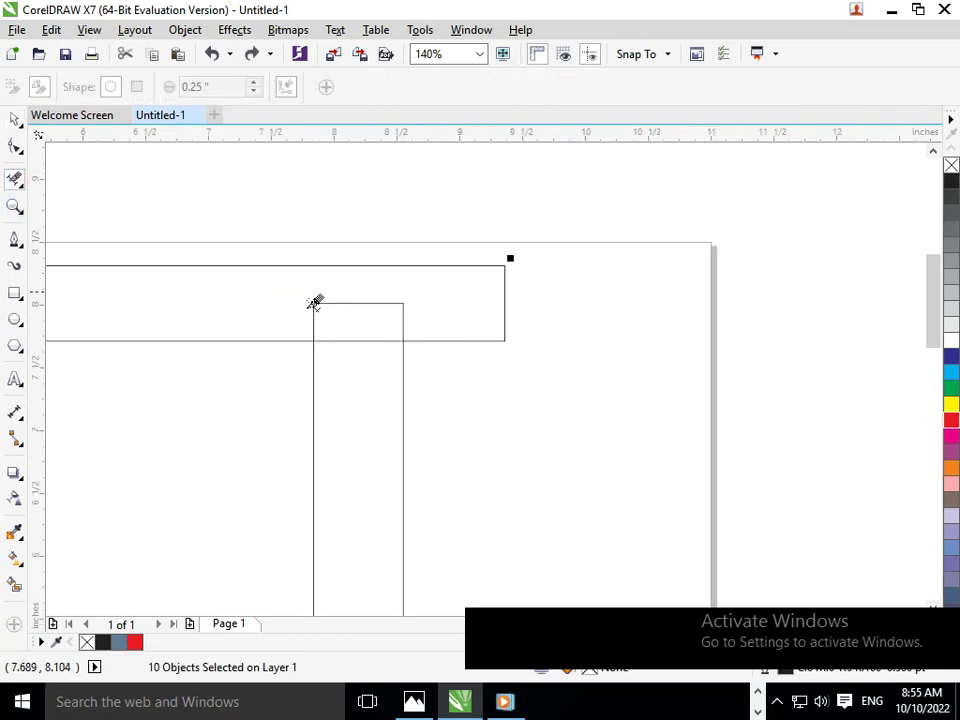
drag(346, 298, 361, 405)
scroll(577, 518, down, 1)
key(F3)
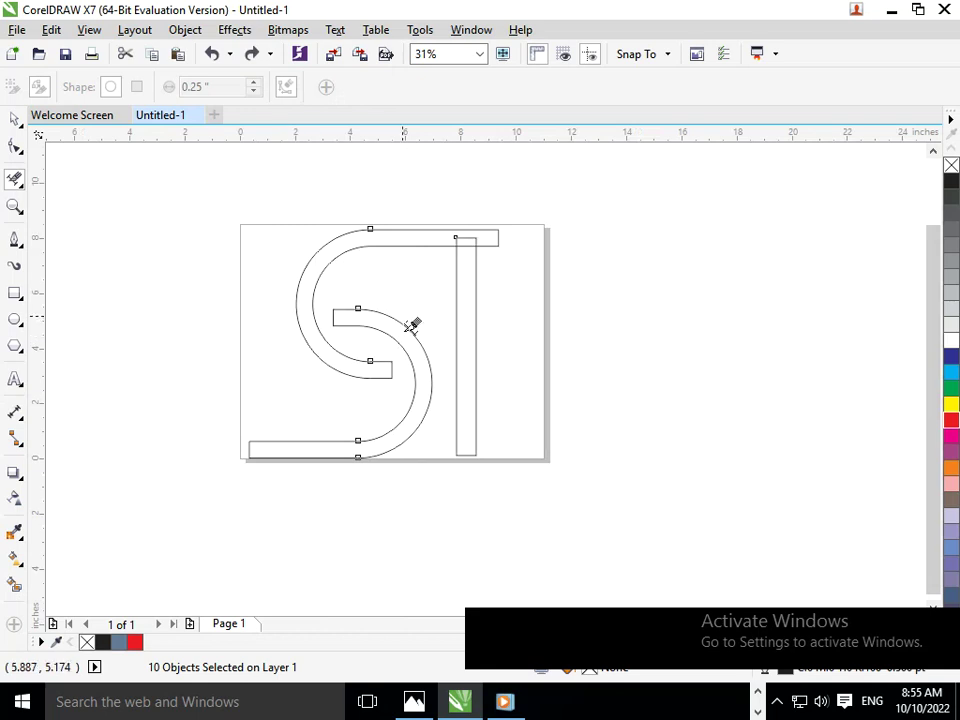
Move the tall rectangle left to X 7.839 inches and place a vertical guideline at X 12.747 inches beside the page.
click(13, 120)
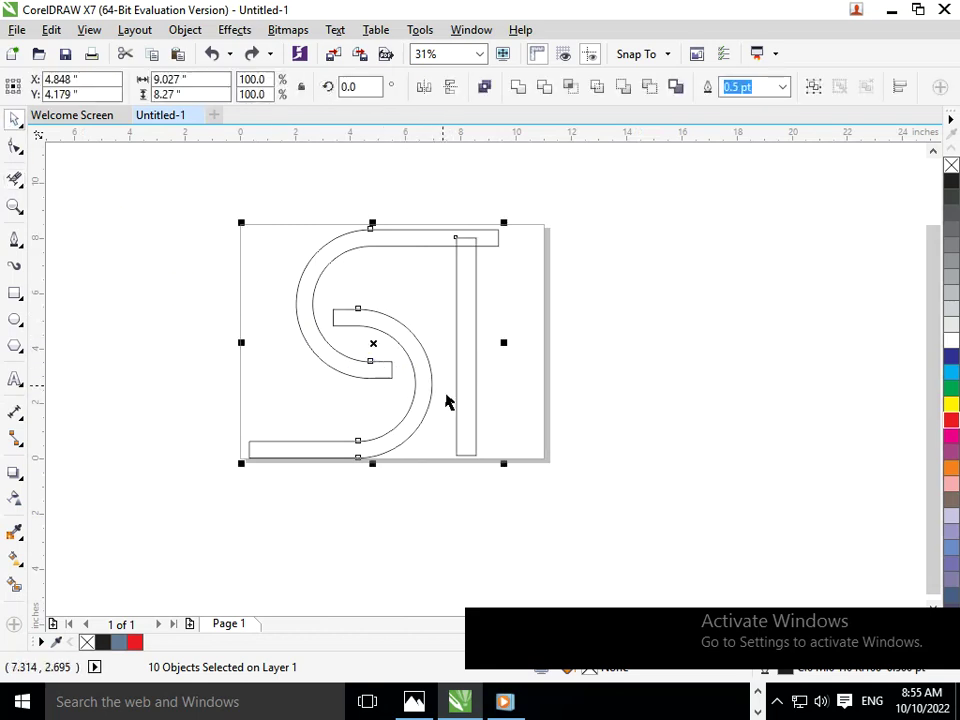
click(499, 492)
drag(474, 458, 466, 464)
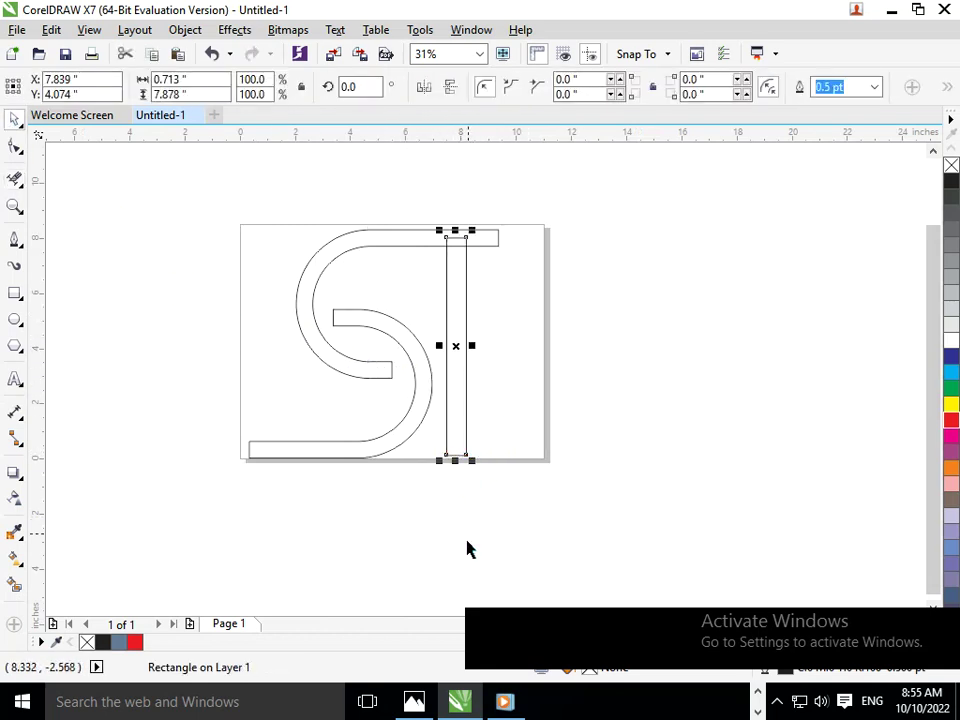
click(464, 543)
drag(40, 150, 569, 458)
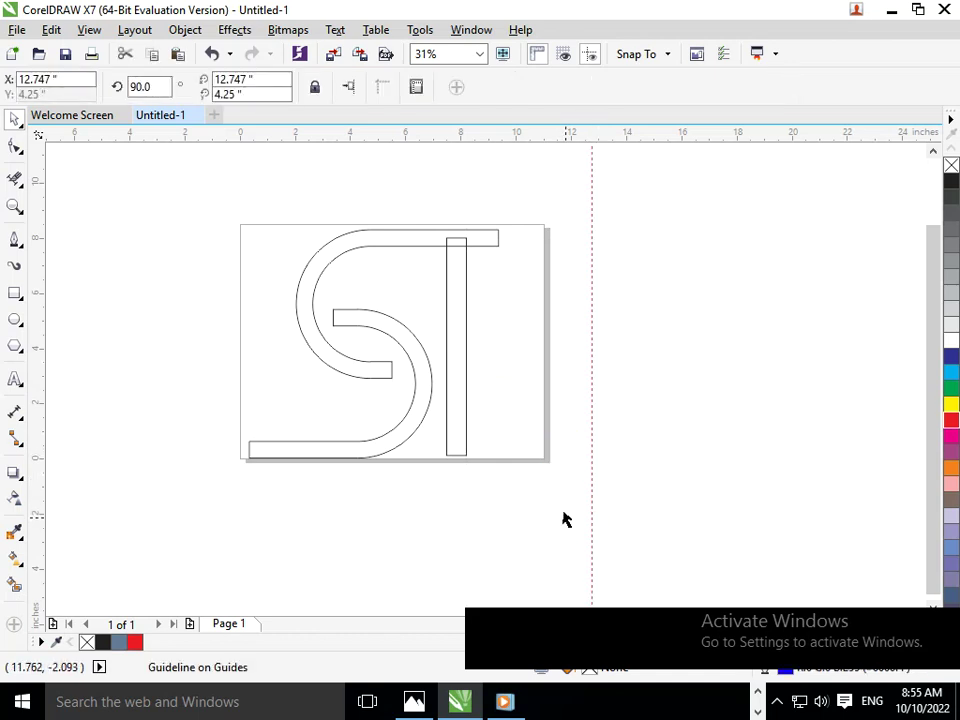
Delete the overlapping segments where the tall rectangle crosses the upper bar with Virtual Segment Delete, forming an open T junction.
drag(395, 188, 584, 342)
click(14, 178)
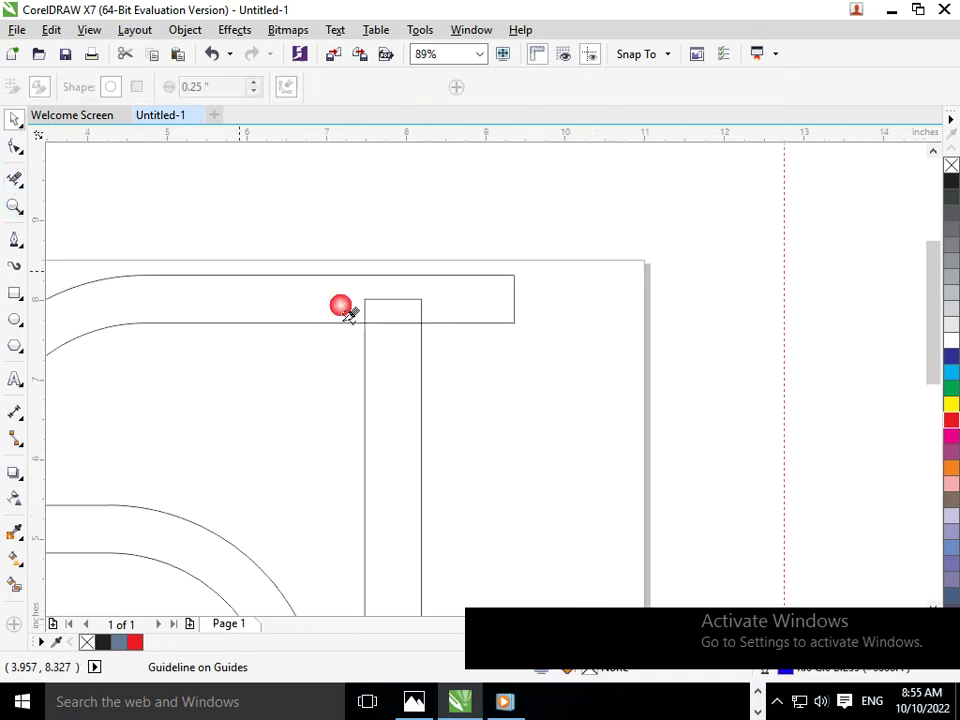
drag(392, 295, 402, 373)
key(F3)
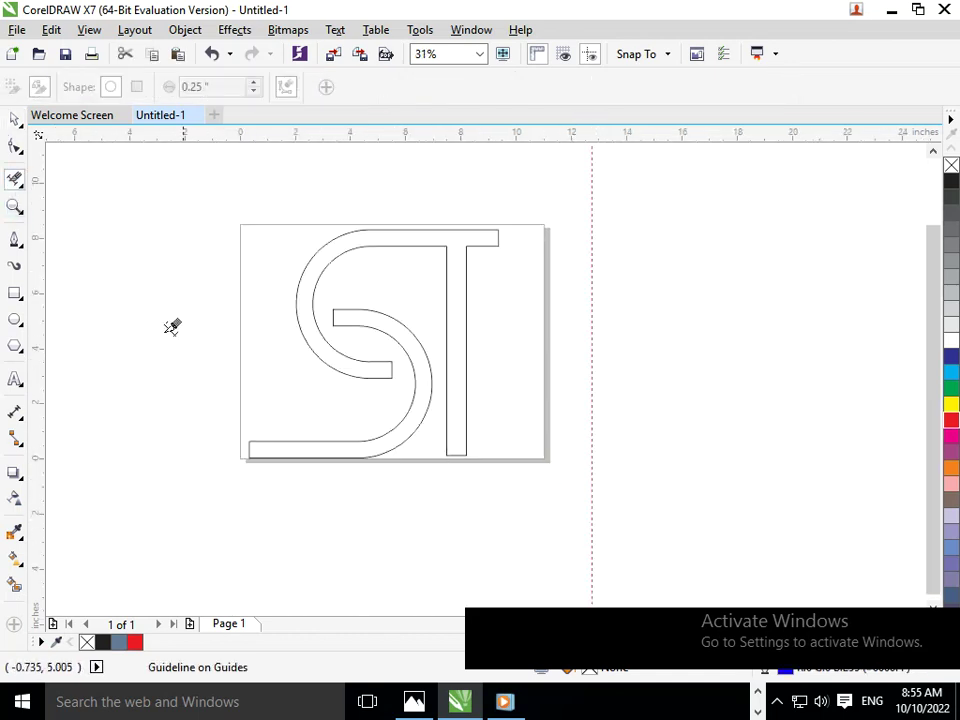
Fill the upper S arc joined to the T with slate blue using Smart Fill, undoing the last unwanted change.
click(12, 122)
mouse_move(118, 133)
mouse_down()
mouse_move(594, 452)
mouse_move(600, 475)
mouse_up()
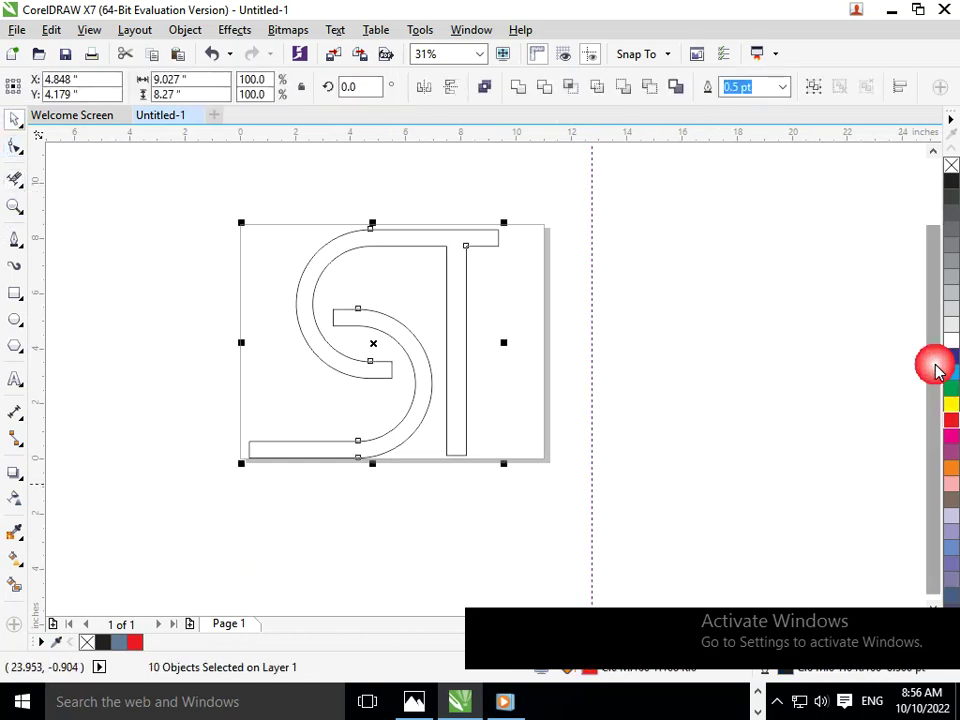
click(15, 583)
click(330, 443)
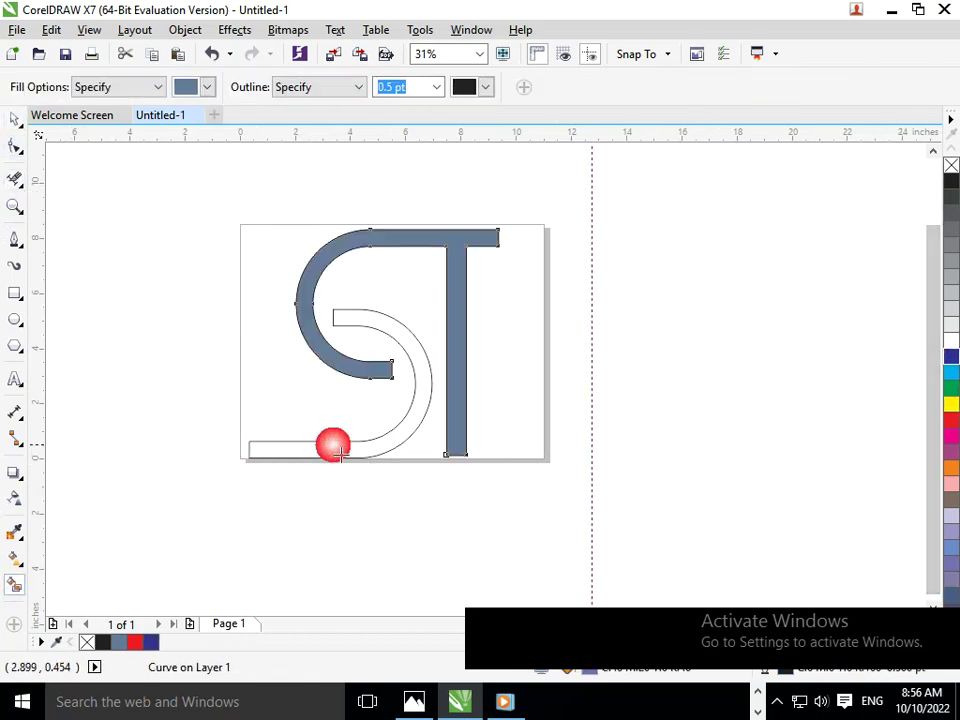
click(951, 356)
key(ctrl+z)
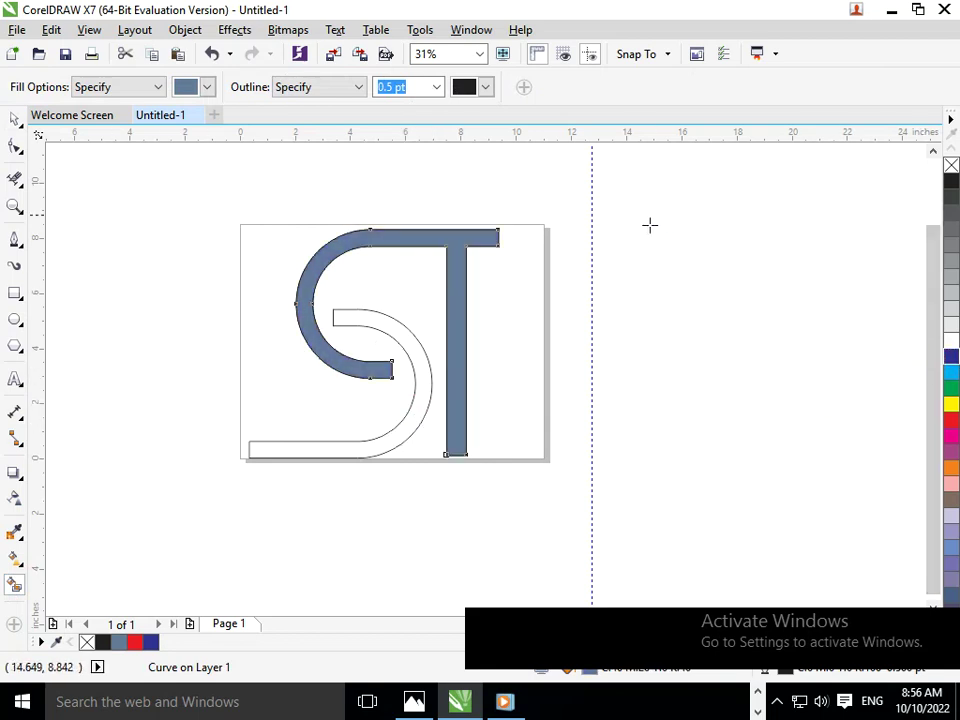
Delete the vertical guideline beside the page.
click(15, 120)
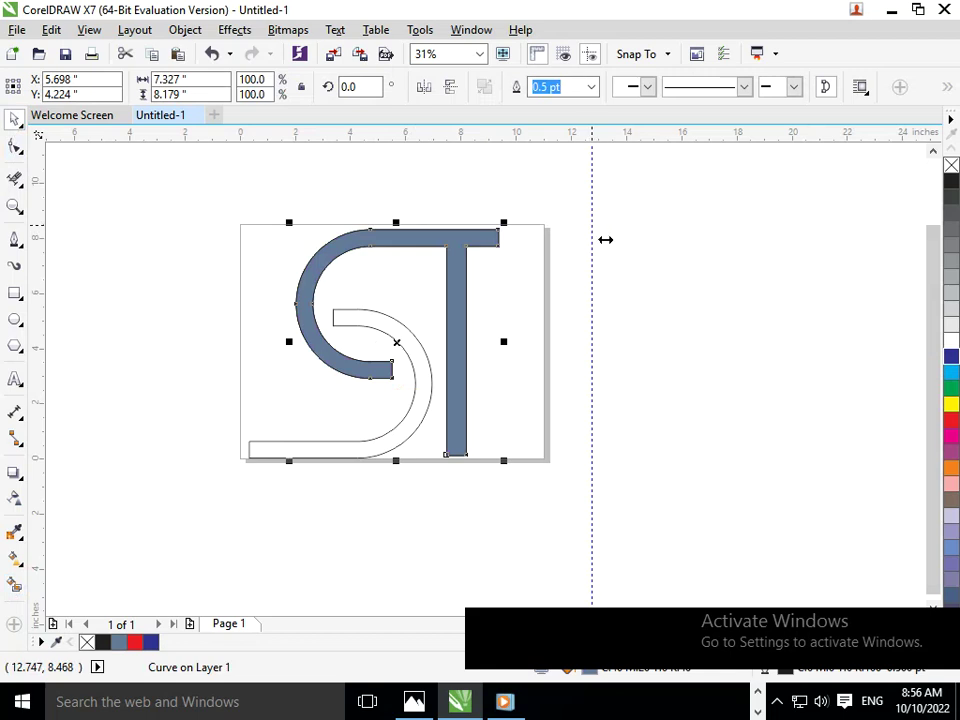
click(603, 239)
key(Delete)
click(407, 360)
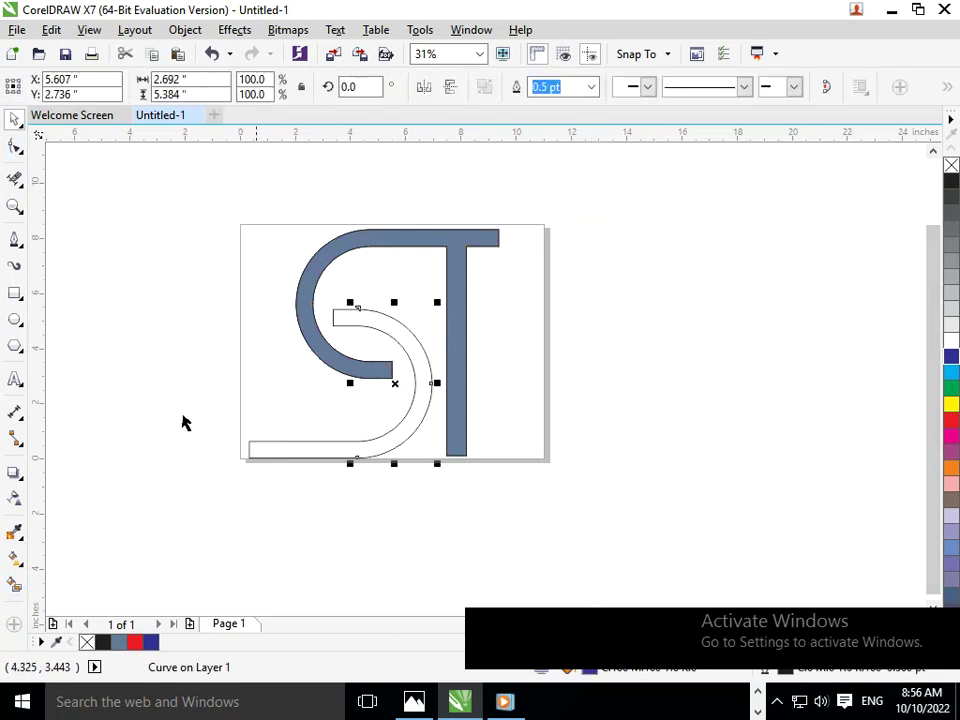
Try to fill the lower S curve with Smart Fill, move its bar's upper line to check the outline, and undo the move.
click(15, 584)
click(292, 450)
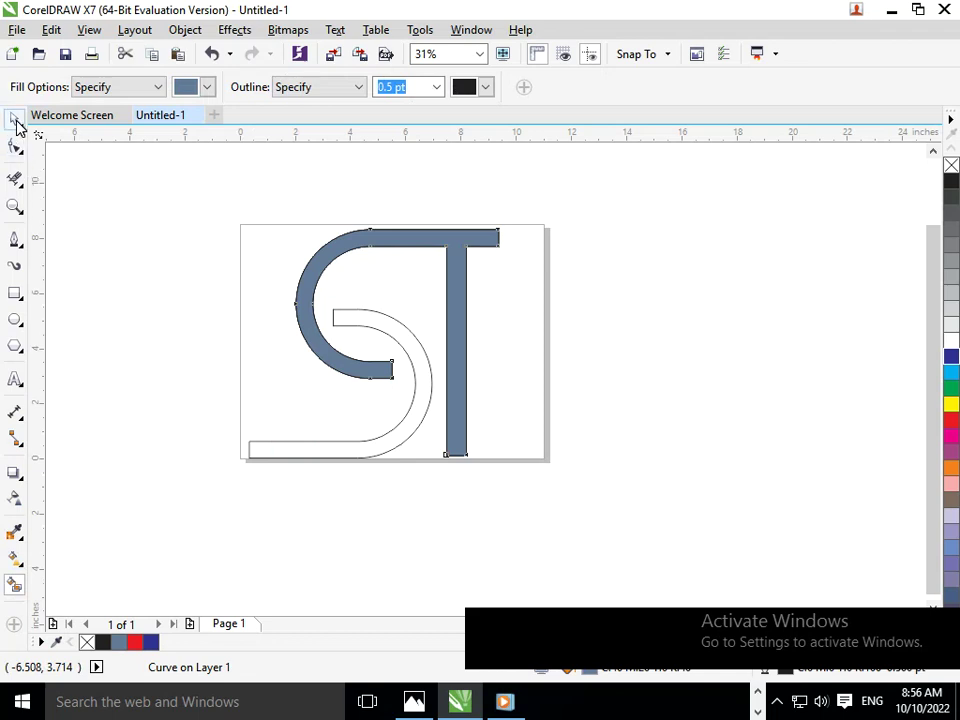
click(15, 119)
click(270, 447)
click(262, 447)
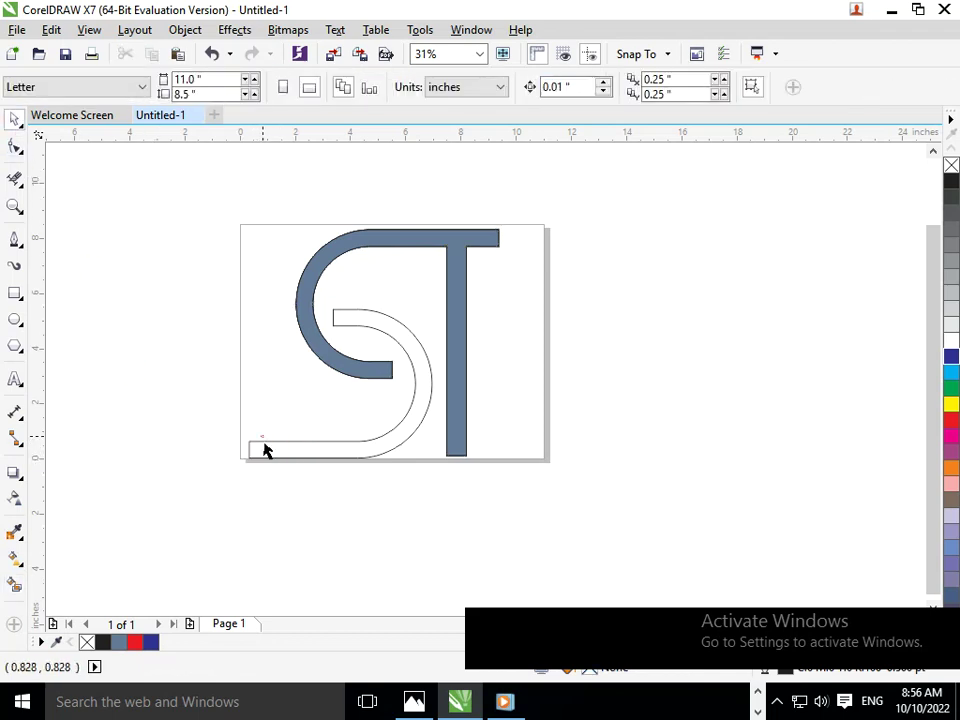
drag(266, 450, 240, 445)
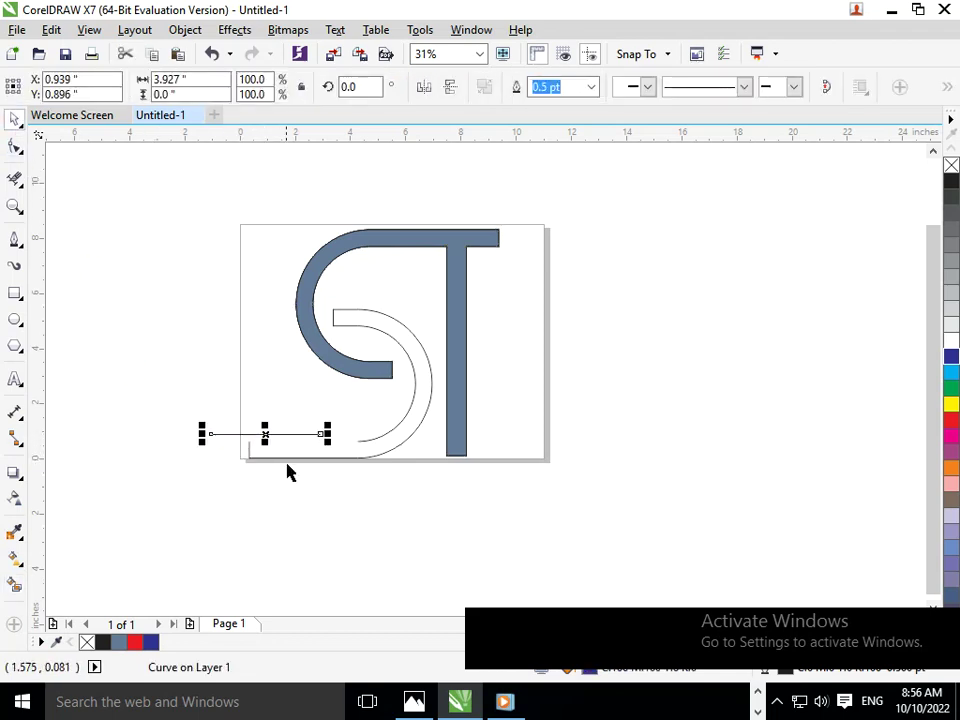
key(ctrl+z)
Fill the closed lower S curve and its bar with slate blue using Smart Fill.
drag(187, 383, 430, 528)
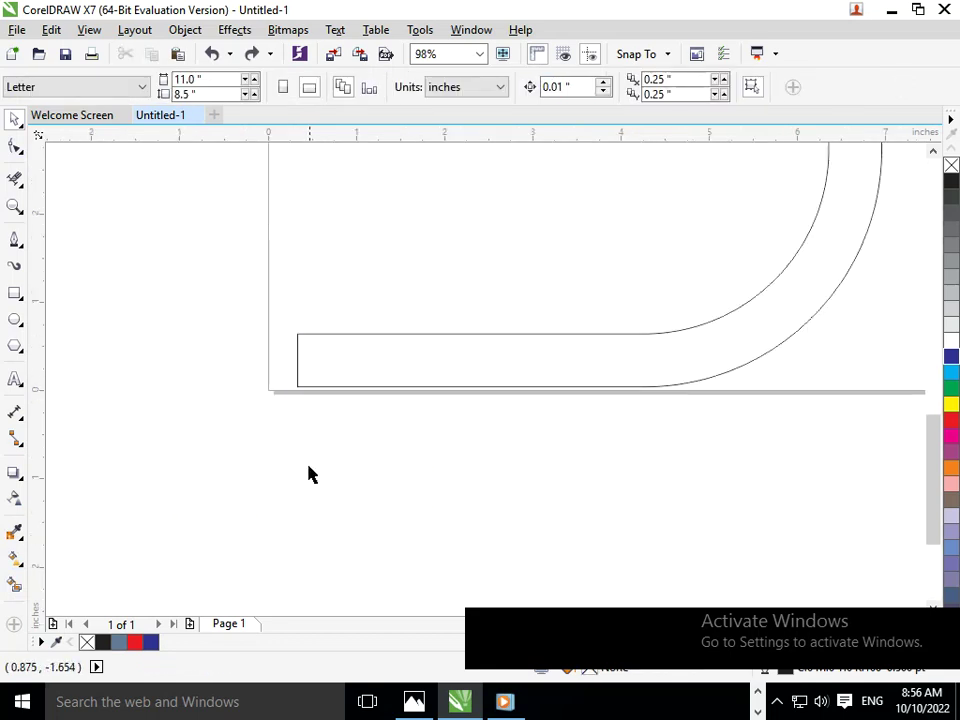
click(14, 588)
key(F3)
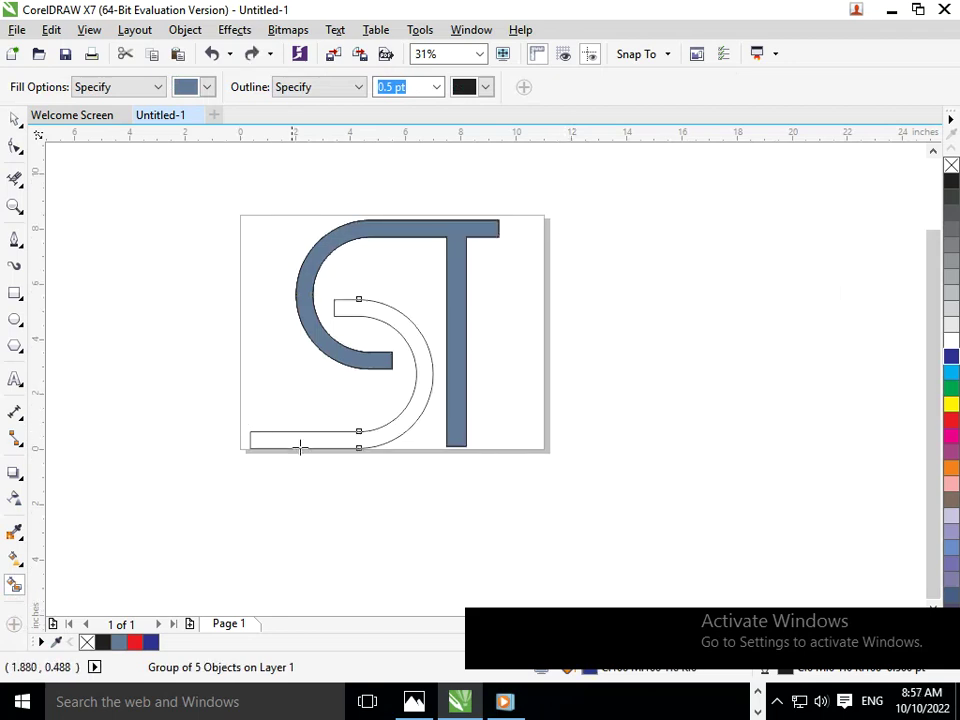
click(300, 447)
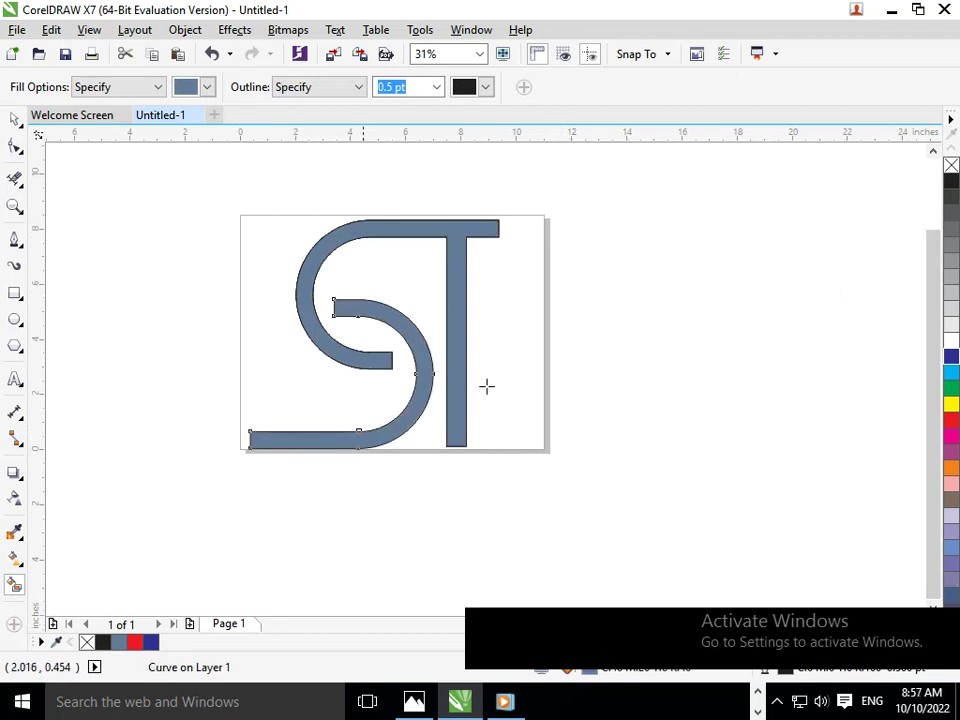
Recolour both the lower S curve and the upper ST shape dark blue, and clear the selection.
click(951, 420)
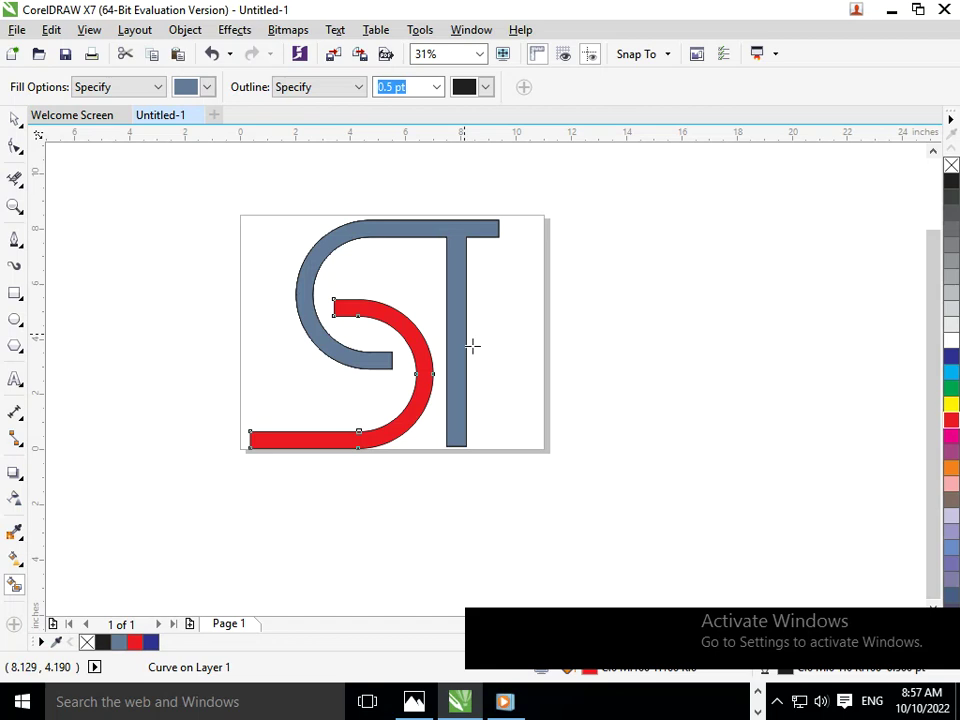
click(951, 356)
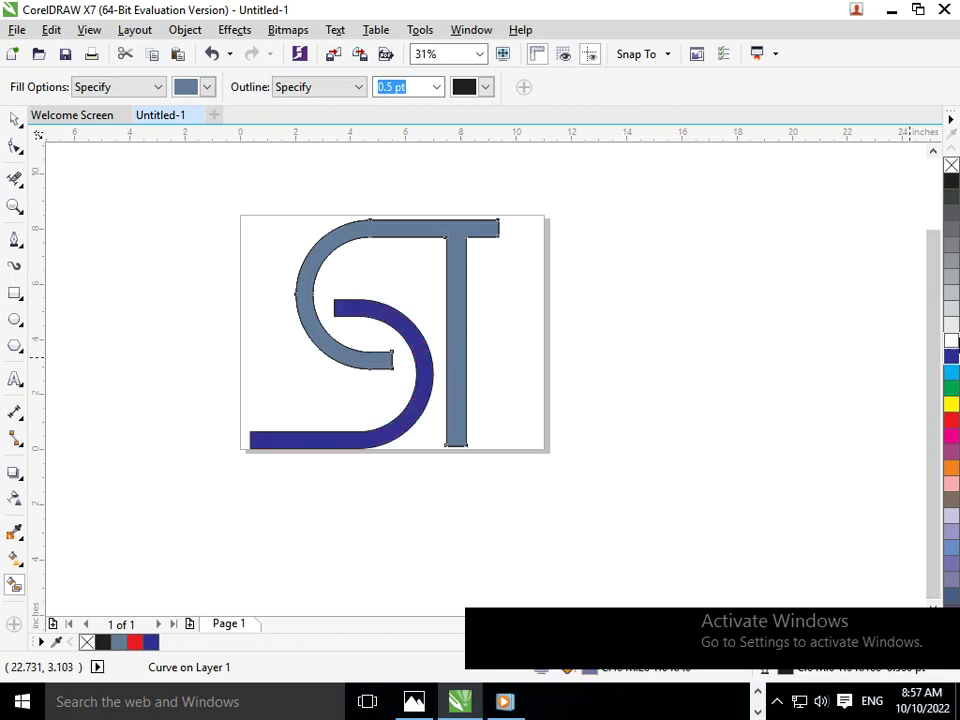
click(951, 360)
scroll(489, 360, down, 2)
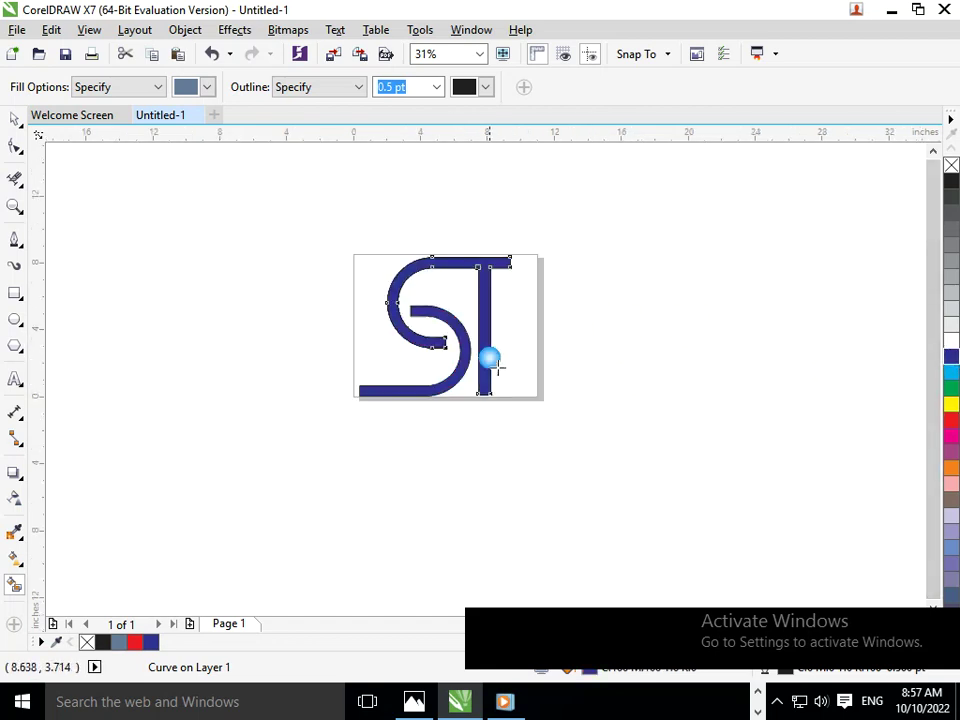
click(18, 122)
click(263, 338)
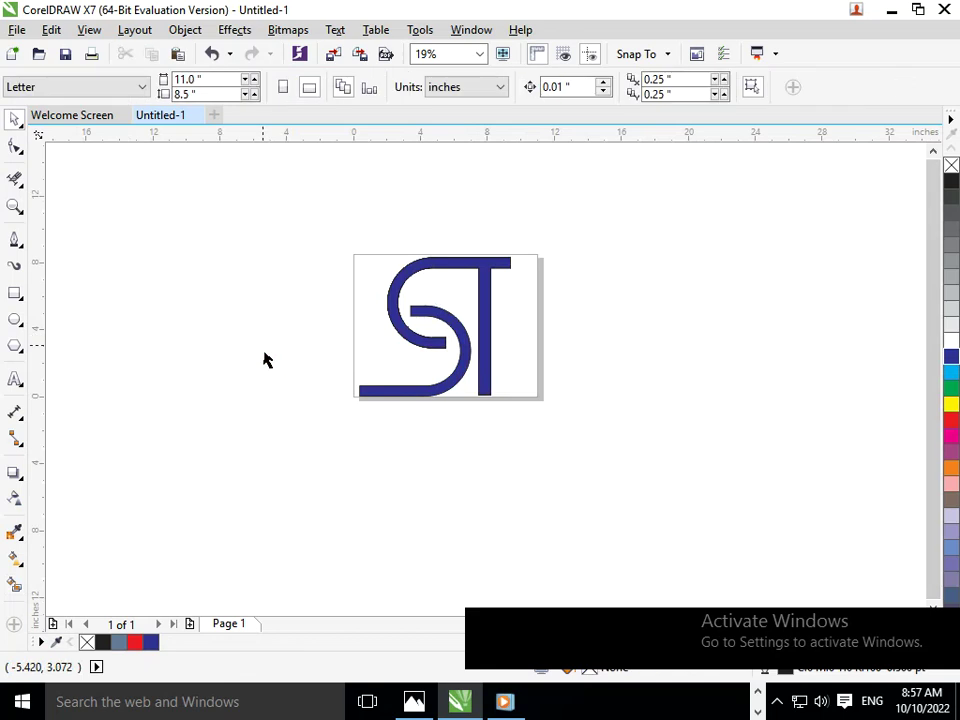
Draw a rectangle about 1.718 by 0.649 inches at the right end of the upper bar, and delete it.
scroll(392, 178, up, 3)
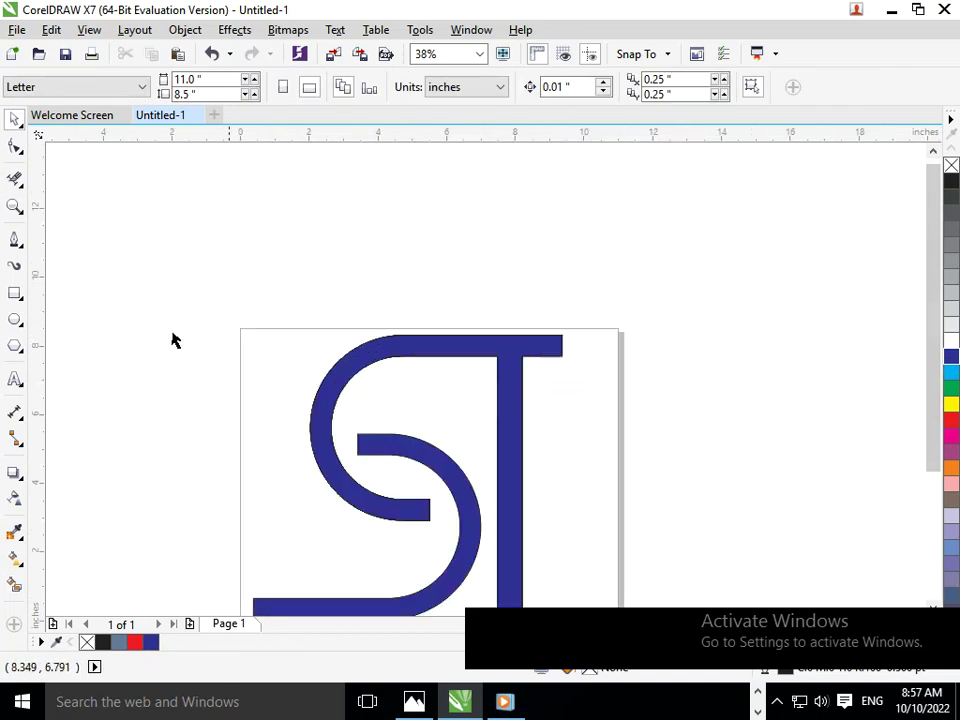
click(14, 294)
drag(562, 335, 630, 368)
scroll(760, 447, down, 3)
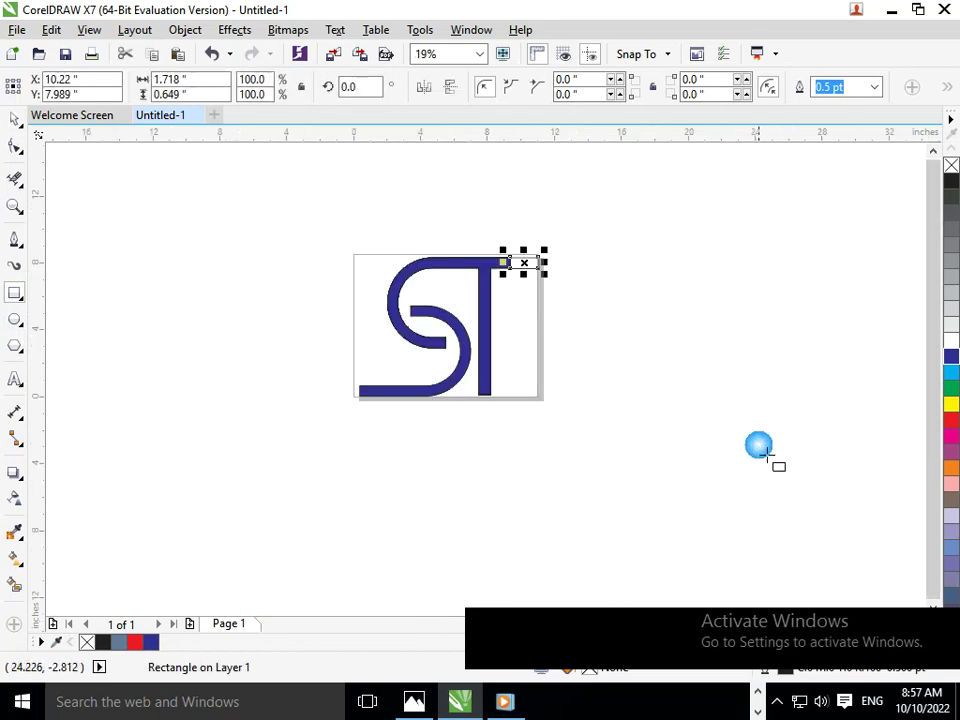
click(13, 121)
click(492, 387)
key(F2)
drag(324, 212, 671, 363)
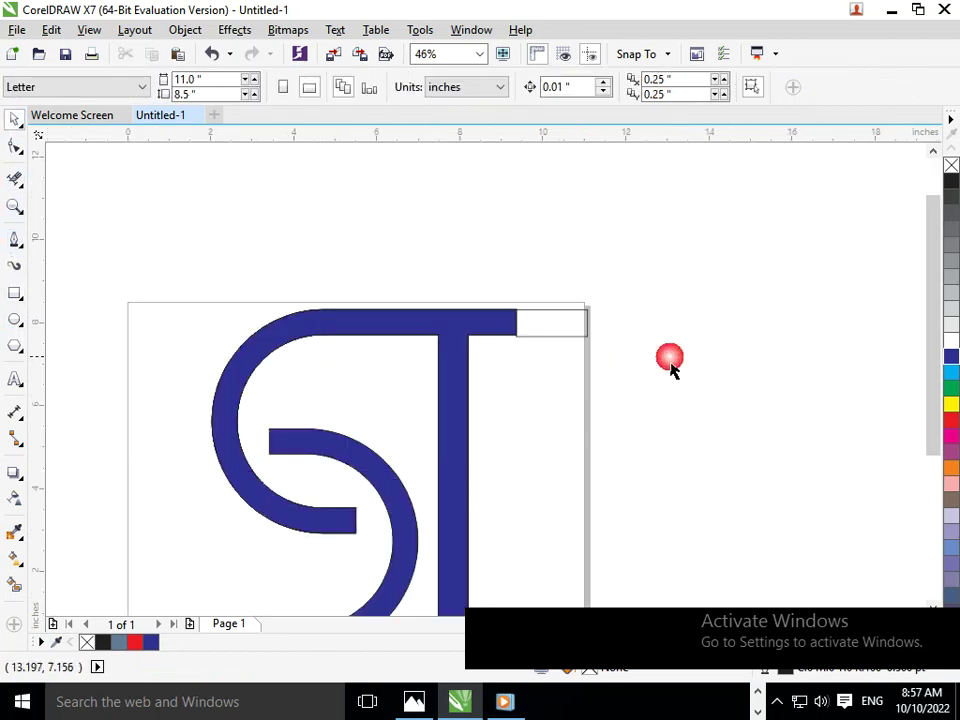
click(589, 337)
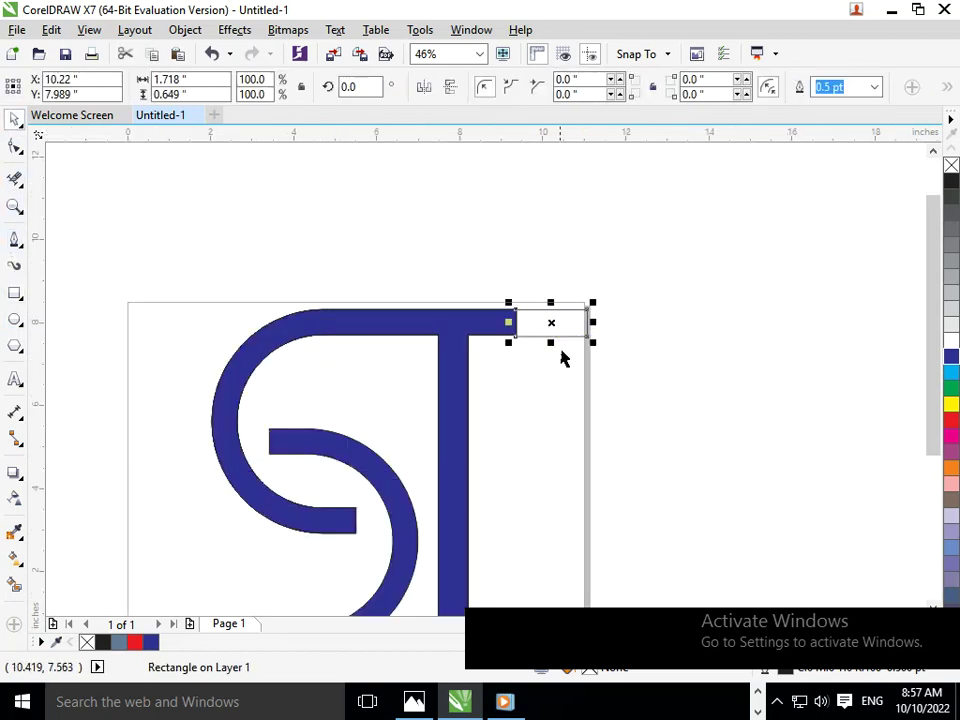
key(Delete)
scroll(608, 482, down, 3)
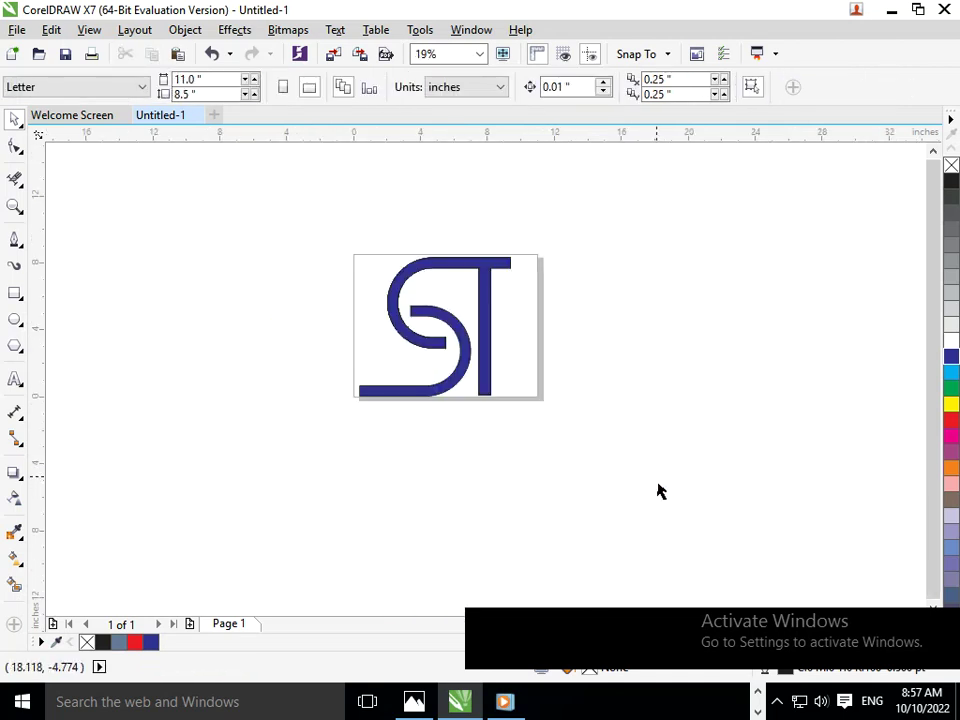
Add an 11 by 8.5 inch page-sized rectangle behind the monogram and fill it black.
key(F2)
drag(276, 208, 582, 436)
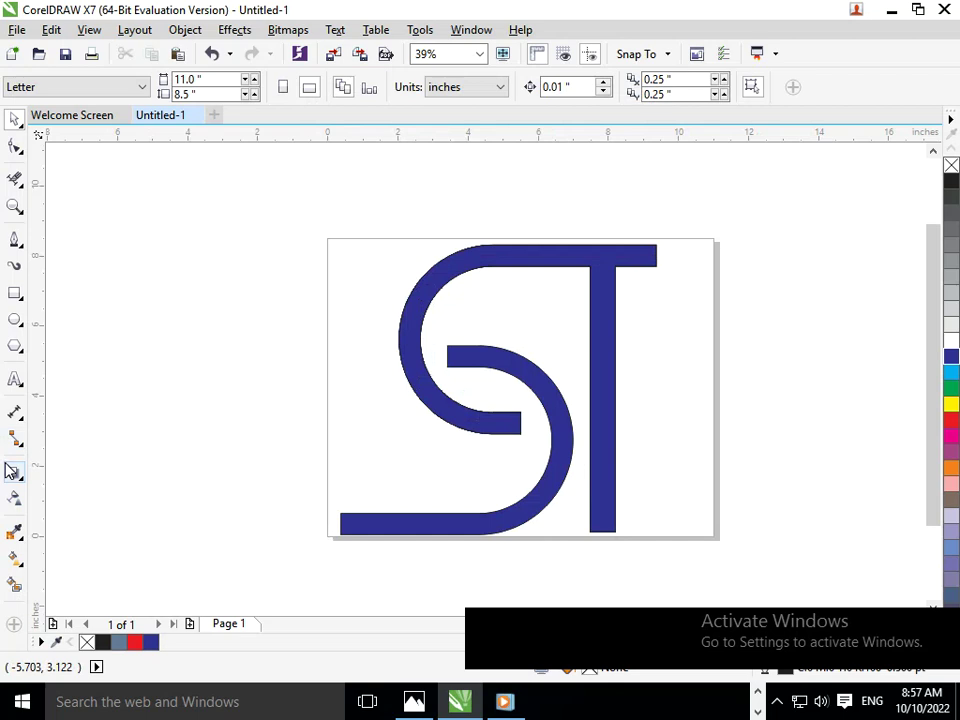
double_click(15, 293)
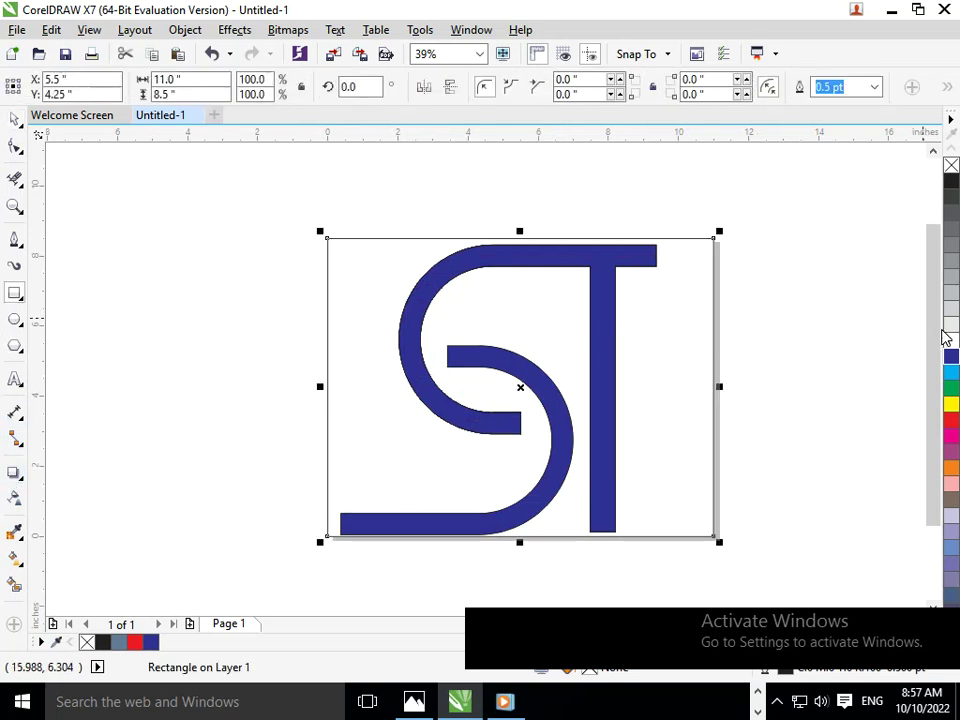
click(952, 185)
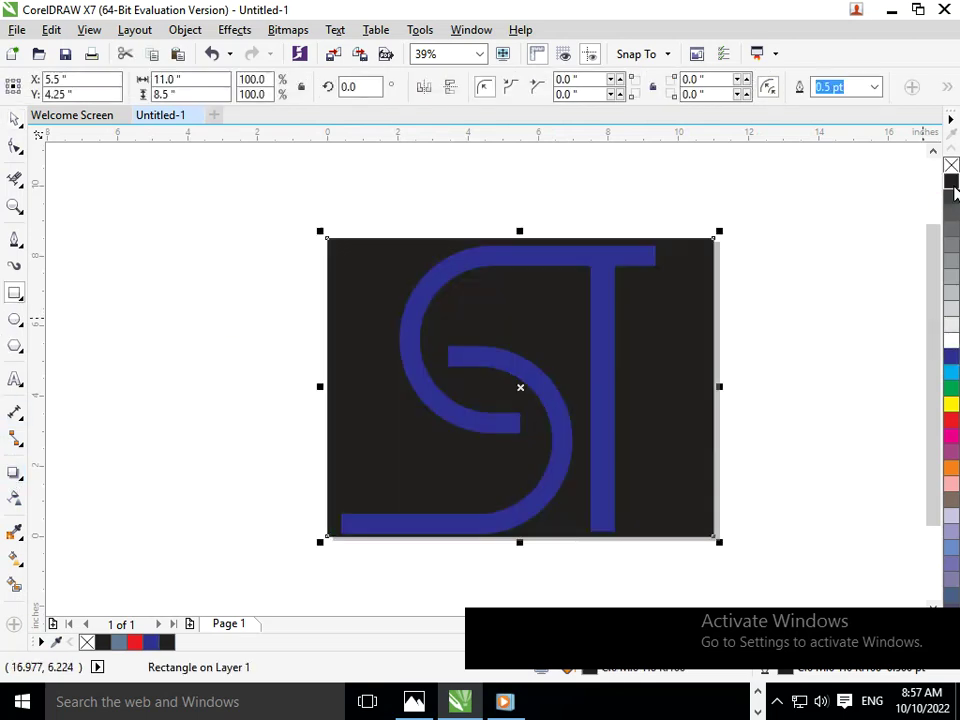
click(15, 119)
click(65, 172)
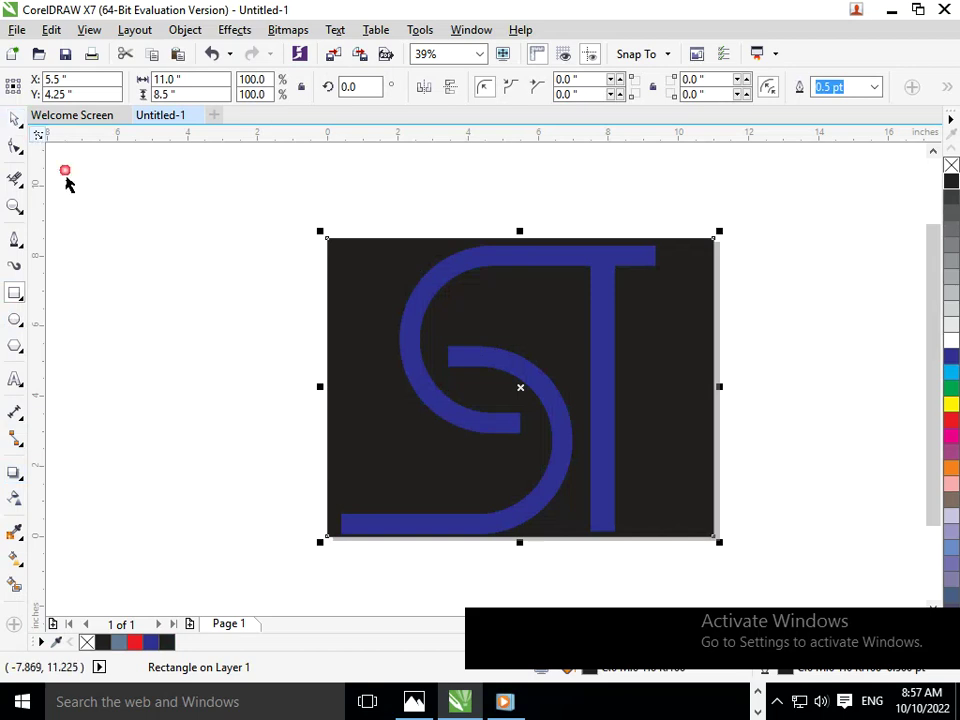
Fill all the monogram pieces white and inspect them against the black background.
drag(330, 198, 724, 615)
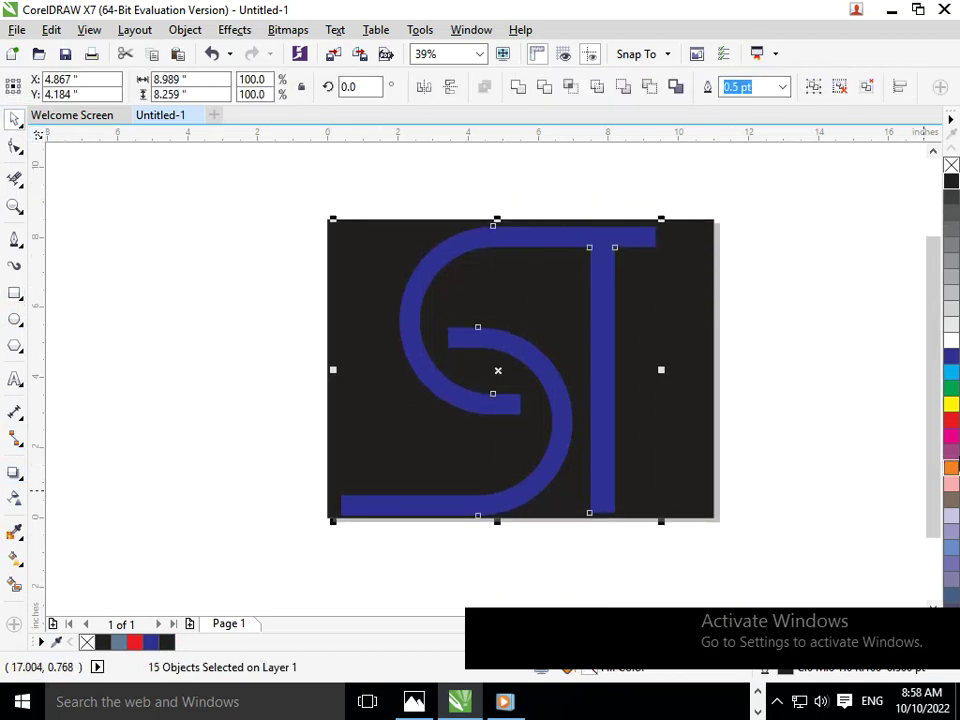
click(952, 340)
click(810, 407)
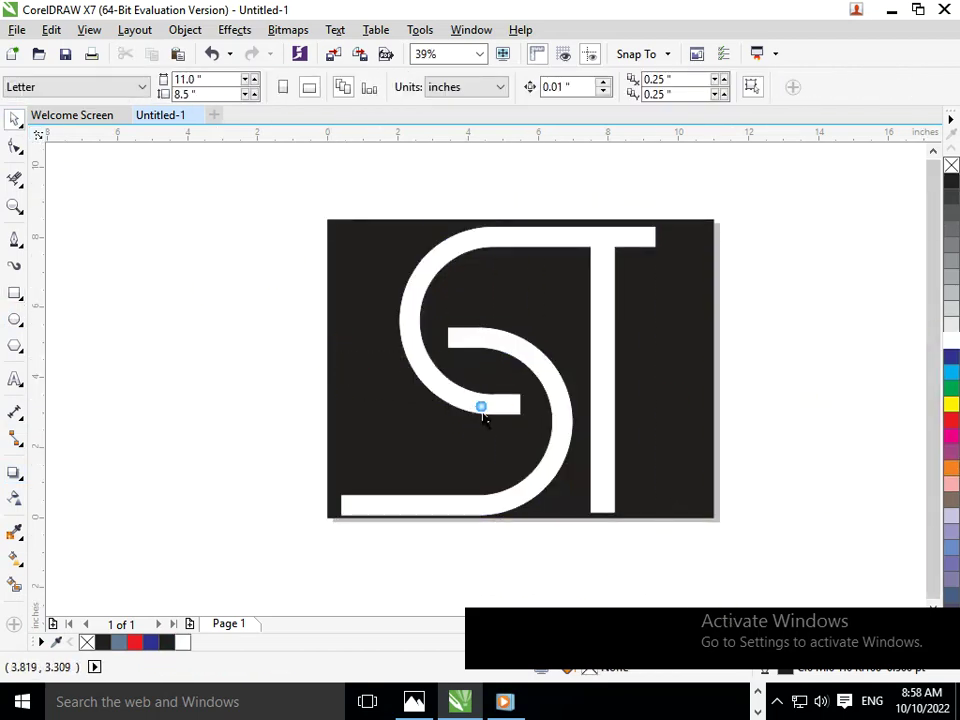
scroll(483, 420, down, 2)
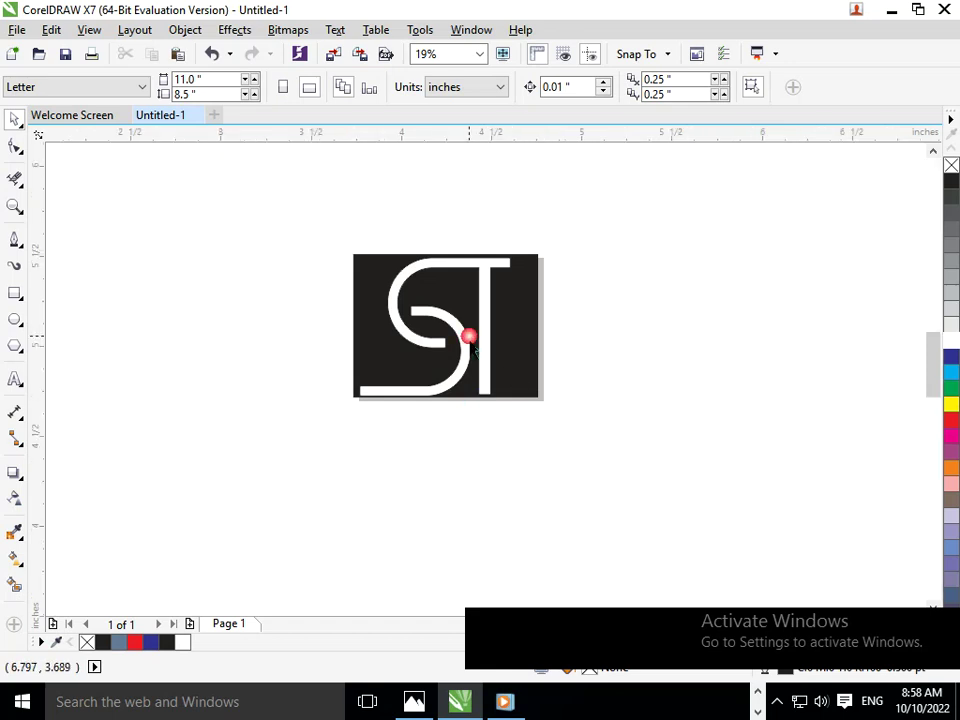
scroll(401, 315, up, 7)
scroll(388, 302, down, 7)
scroll(460, 345, down, 2)
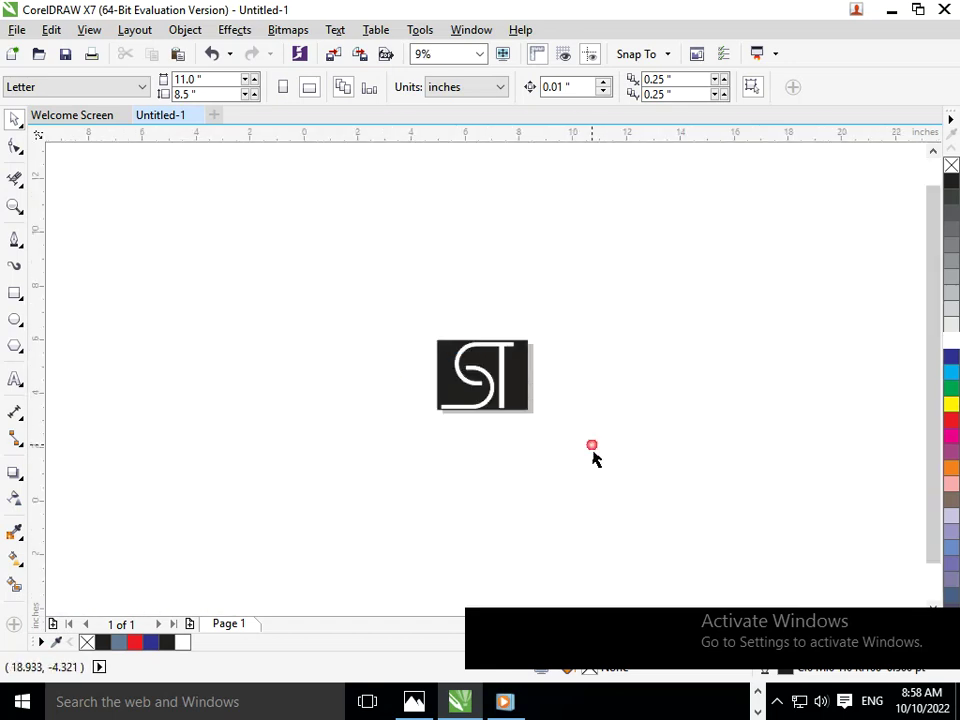
Delete the black background rectangle and fill all the monogram pieces dark blue again.
scroll(582, 469, up, 3)
click(575, 440)
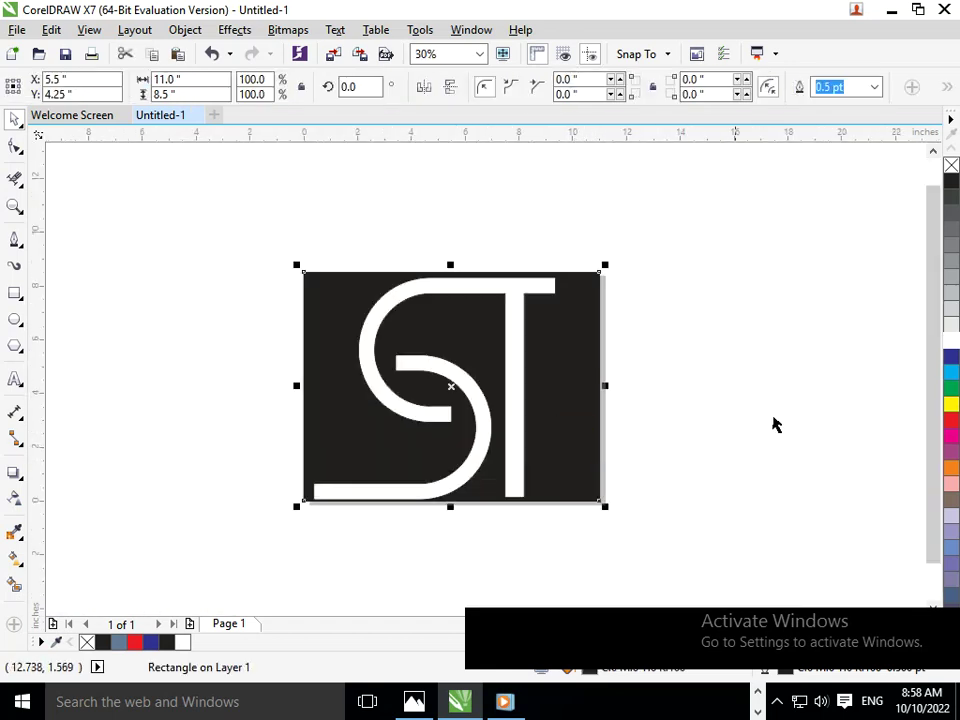
key(Delete)
drag(257, 231, 681, 621)
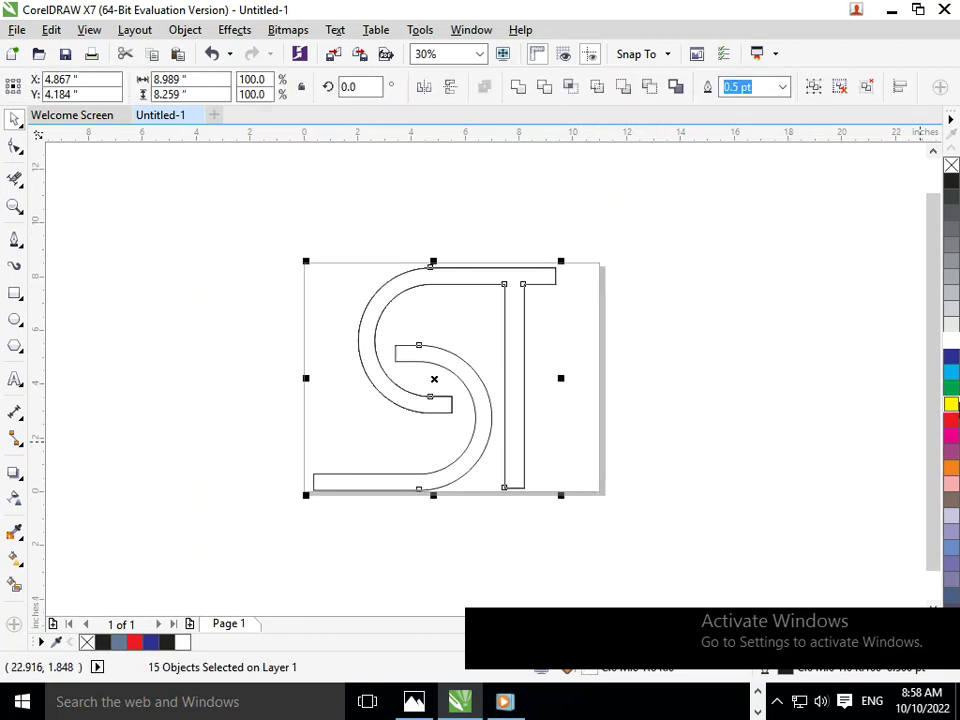
click(953, 357)
click(769, 429)
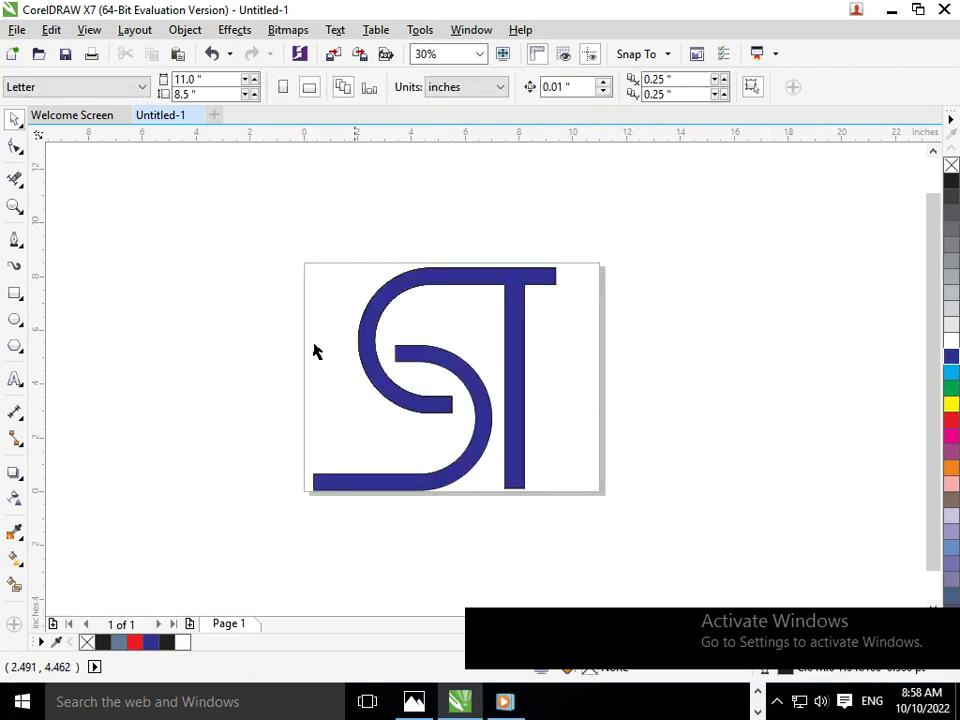
Scale the whole monogram down proportionally about its centre to leave a margin inside the page.
drag(150, 208, 681, 596)
drag(574, 510, 545, 481)
click(648, 590)
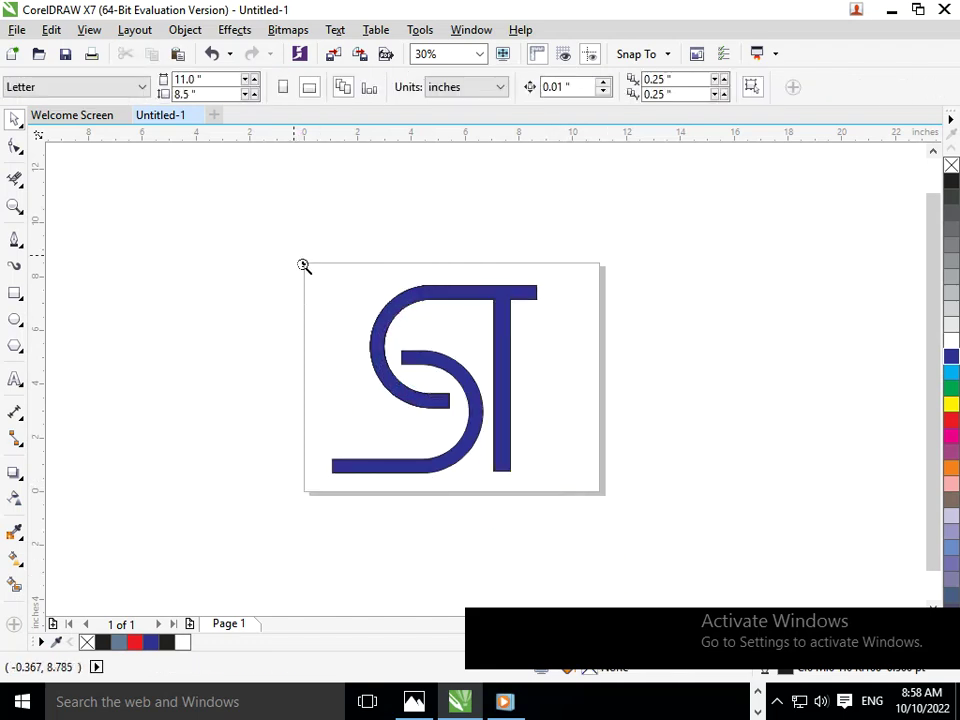
drag(304, 265, 648, 512)
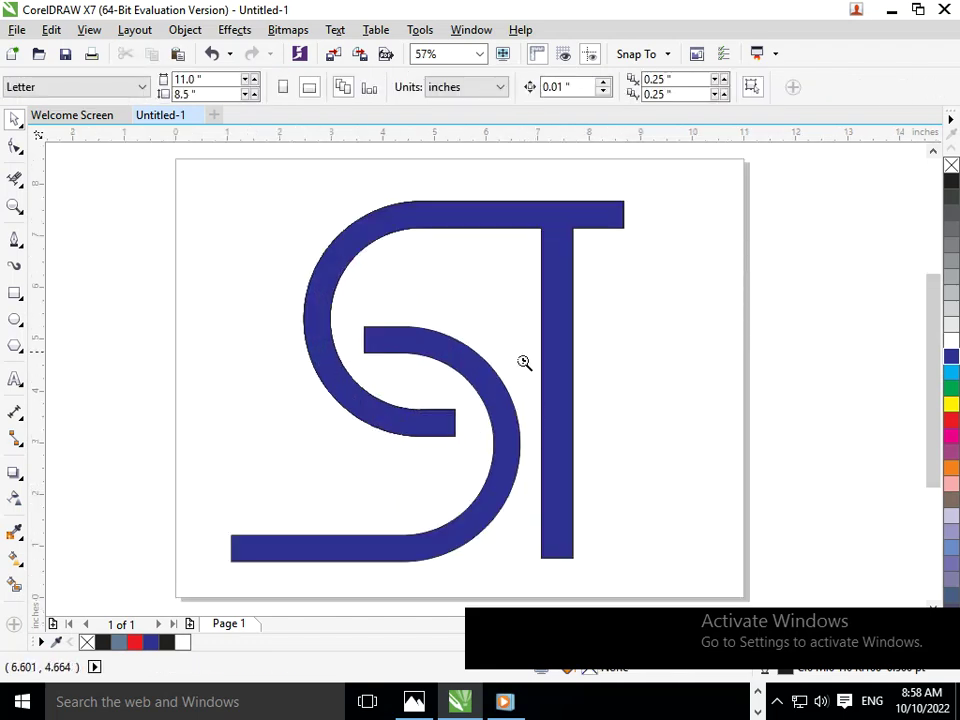
key(F3)
drag(281, 233, 654, 557)
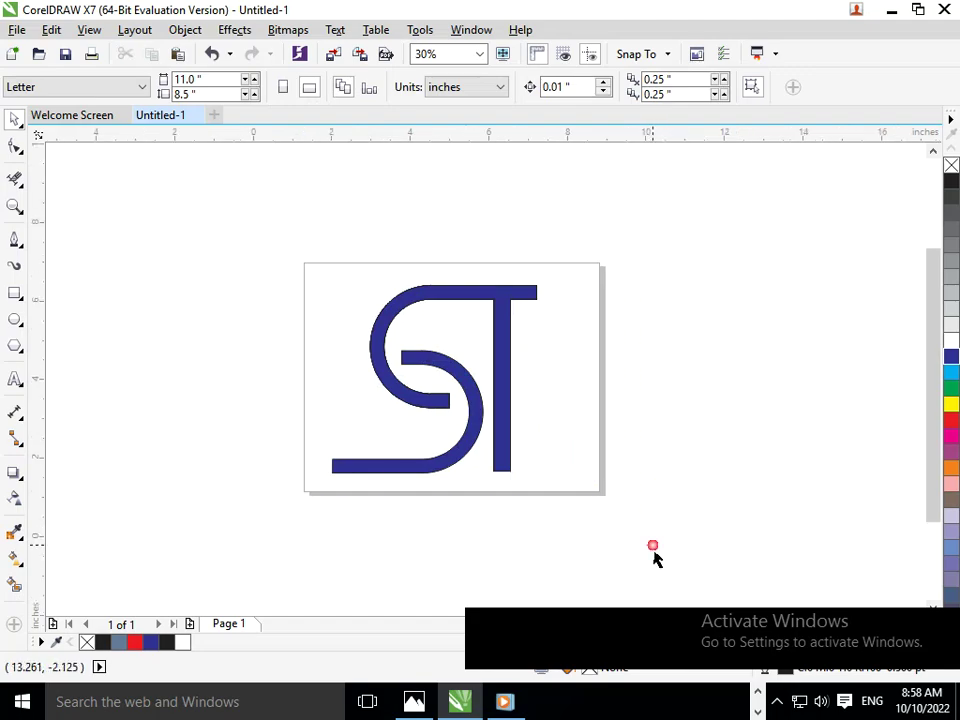